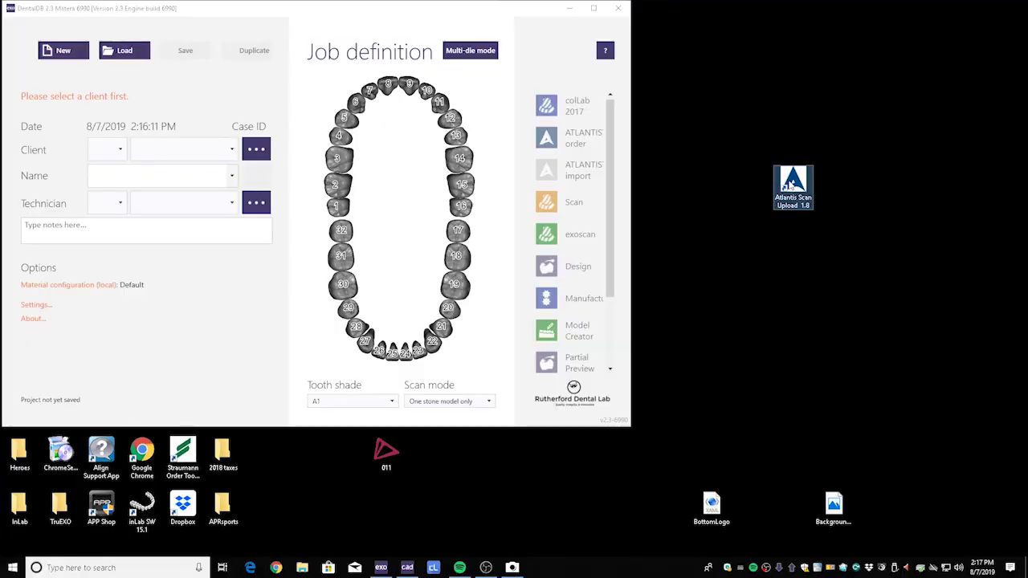
# Launch Atlantis Scan Upload and start a new abutment order
pyautogui.doubleClick(792, 185)
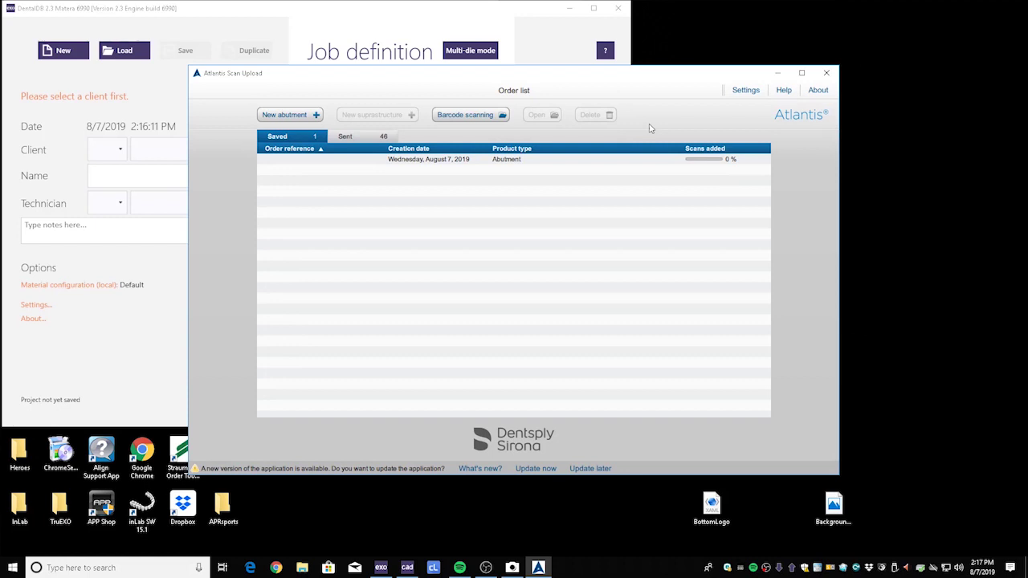
pyautogui.moveTo(642, 78); pyautogui.dragTo(499, 28)
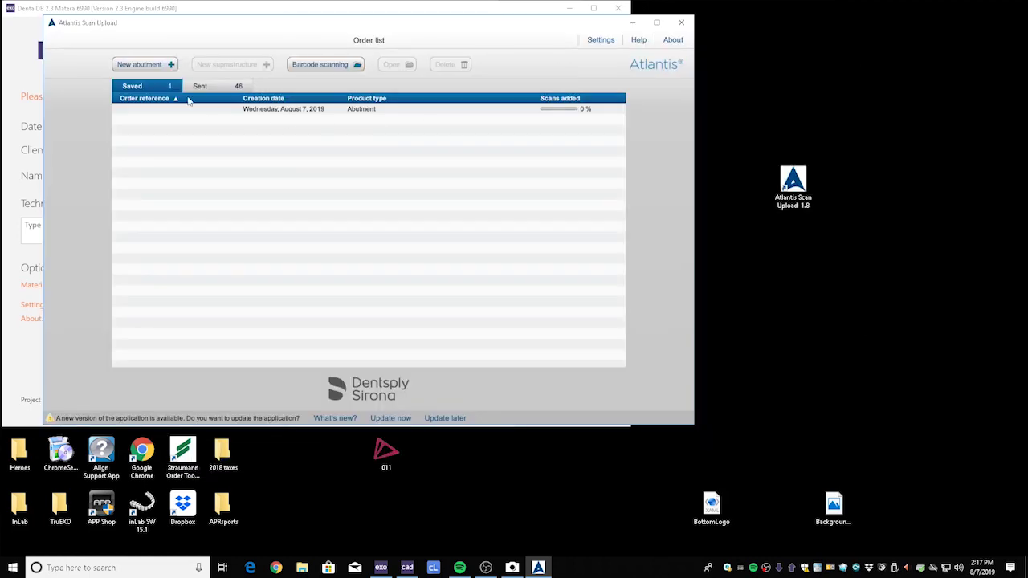
pyautogui.click(138, 67)
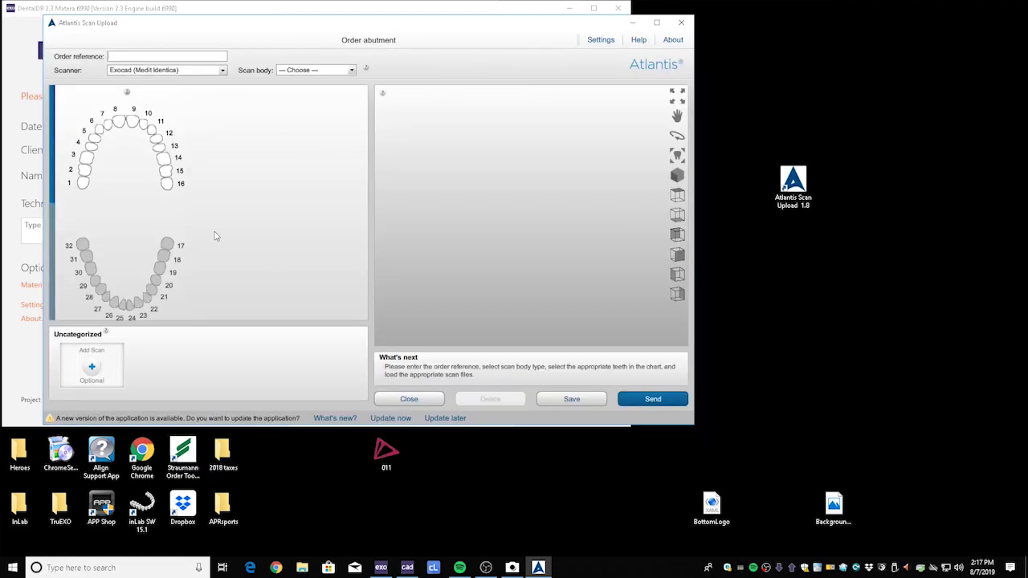
# Paste in the order reference and choose Atlantis IO FLO as the scan body
pyautogui.click(126, 57)
pyautogui.hotkey('ctrl', 'v')
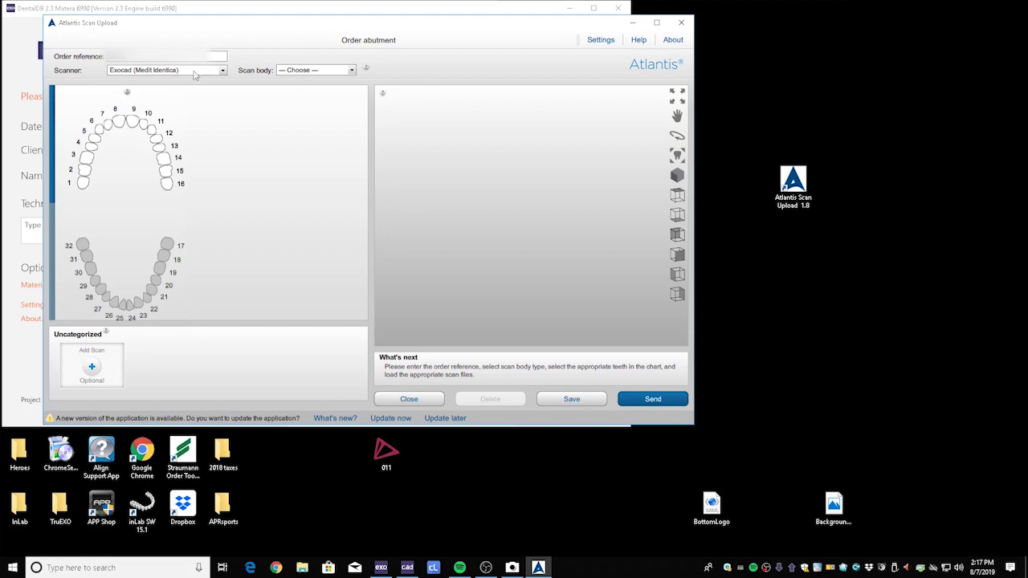
pyautogui.click(352, 71)
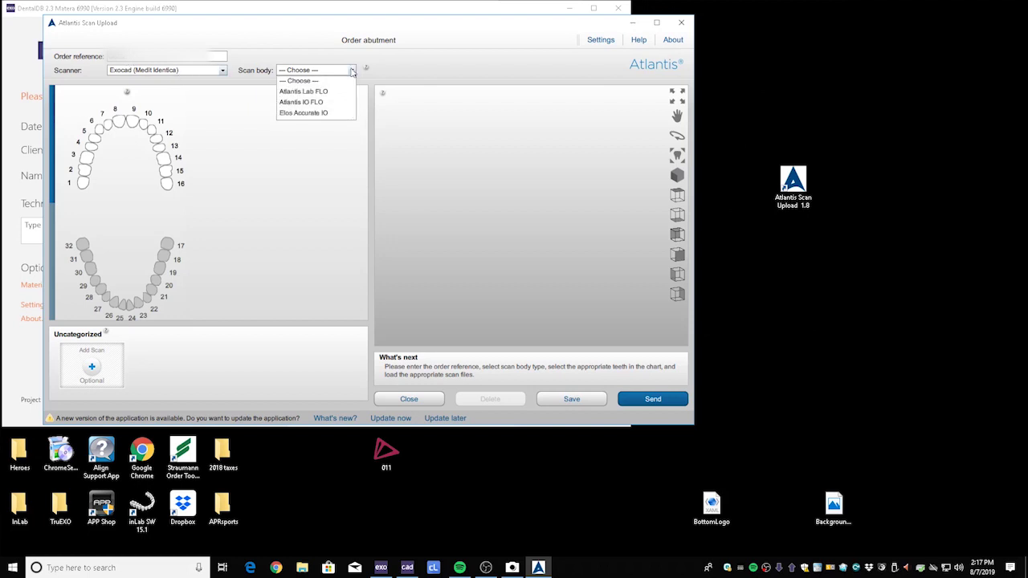
pyautogui.click(306, 106)
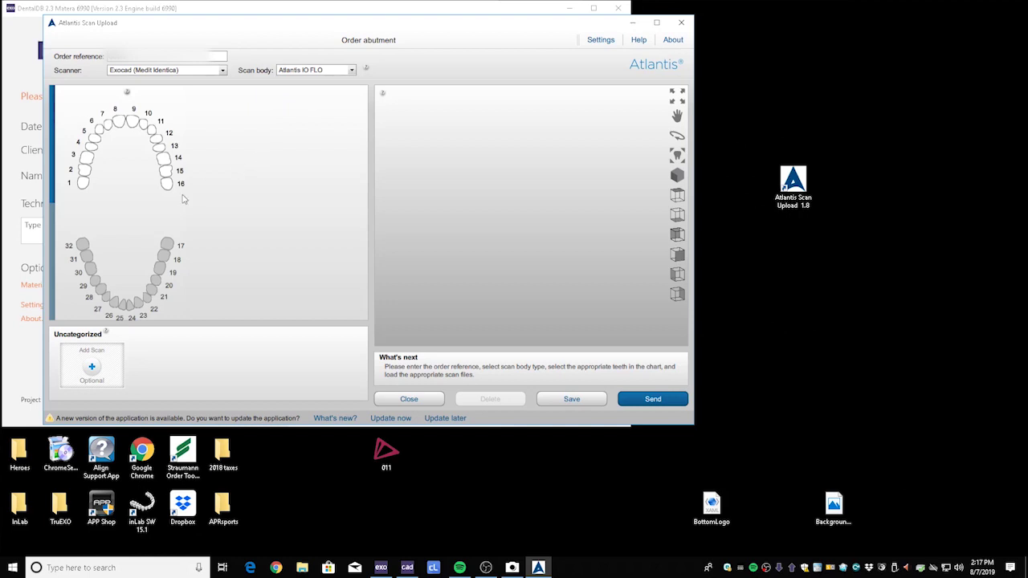
# Mark tooth 29 and load UpperJaw STL from Desktop > Intra Oral Scans > patient > Test as upper scan
pyautogui.click(94, 281)
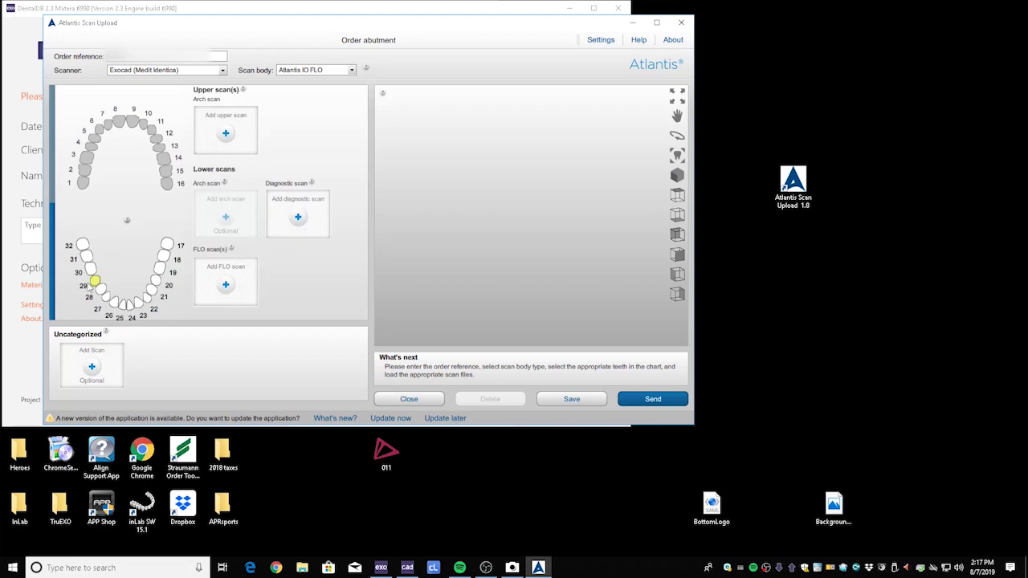
pyautogui.click(227, 136)
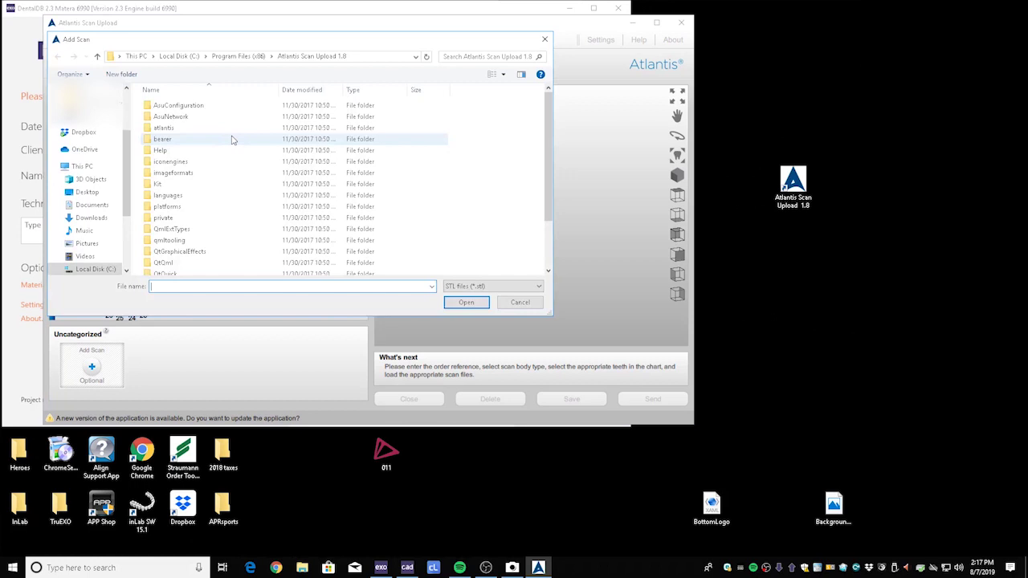
pyautogui.click(91, 269)
pyautogui.scroll(3, 88, 217)
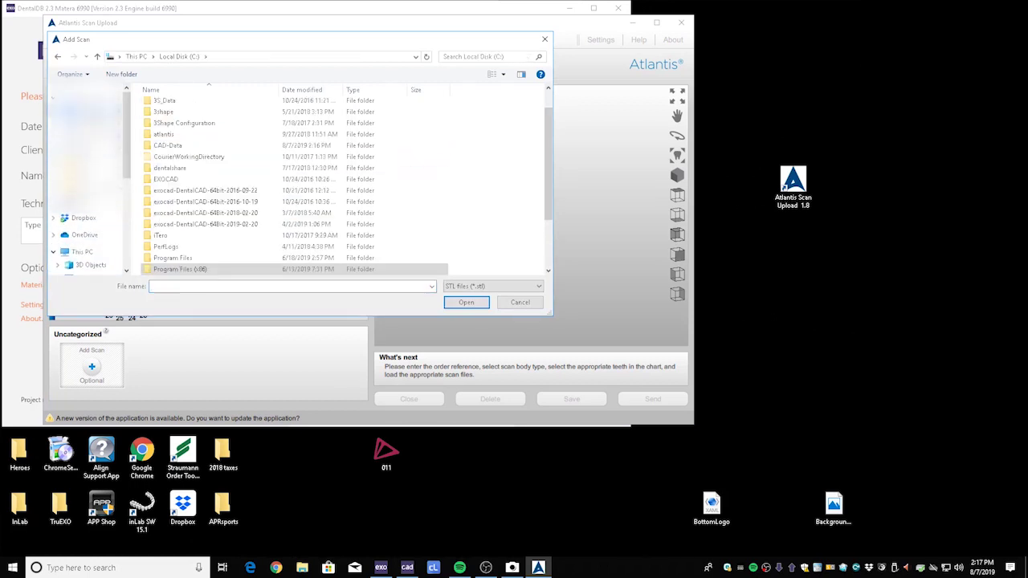
pyautogui.click(116, 121)
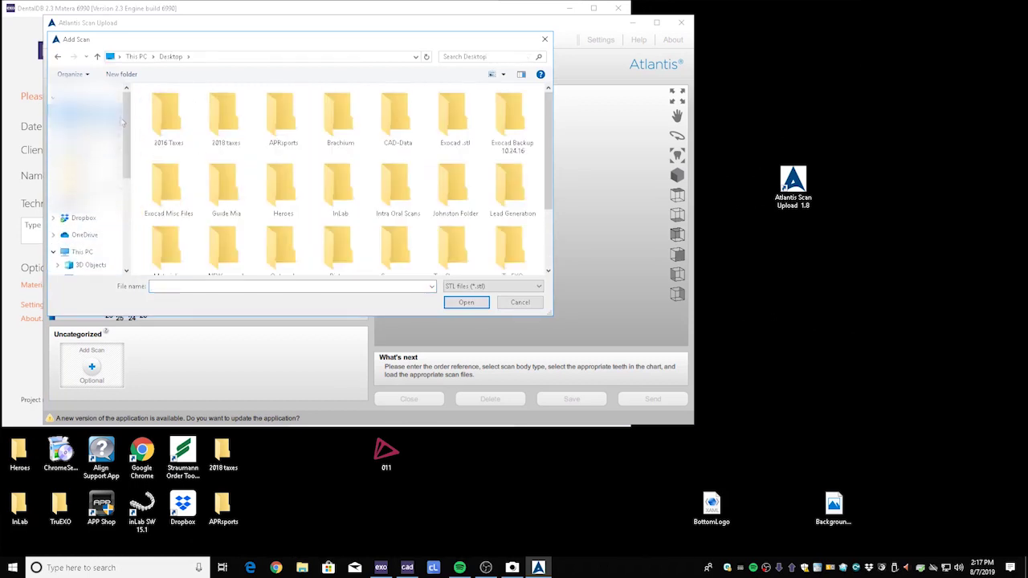
pyautogui.doubleClick(390, 189)
pyautogui.doubleClick(163, 150)
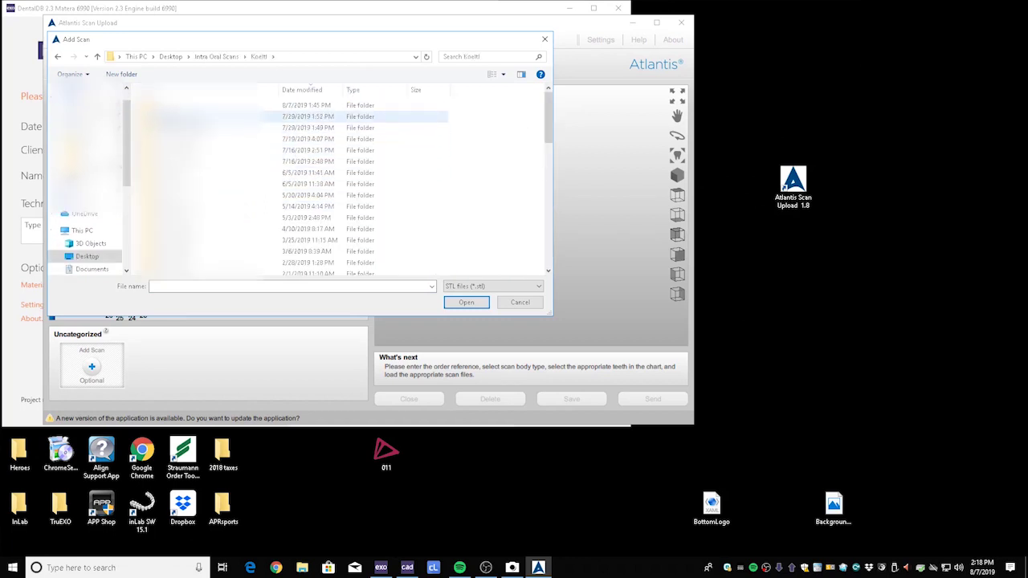
pyautogui.doubleClick(172, 107)
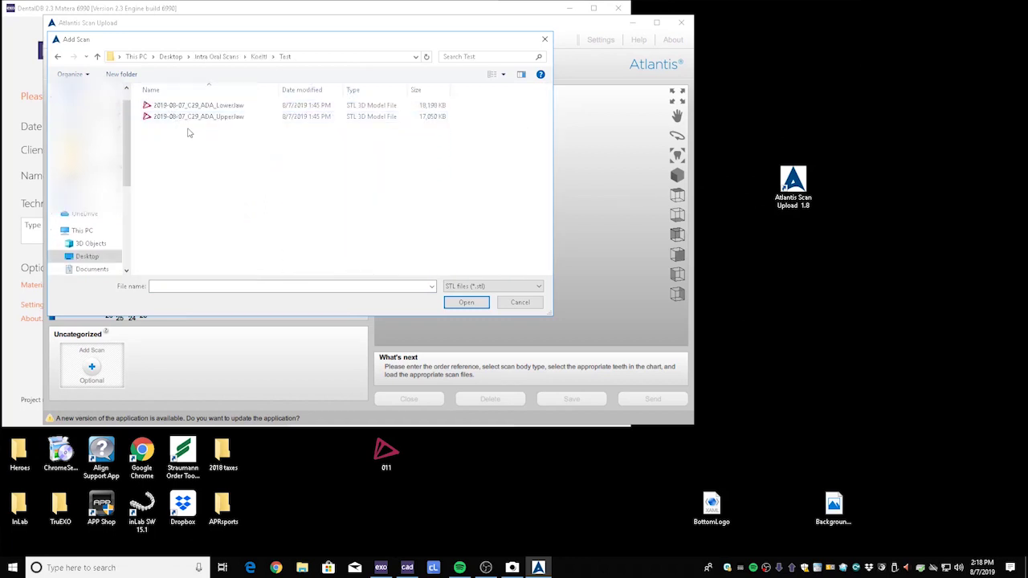
pyautogui.doubleClick(207, 117)
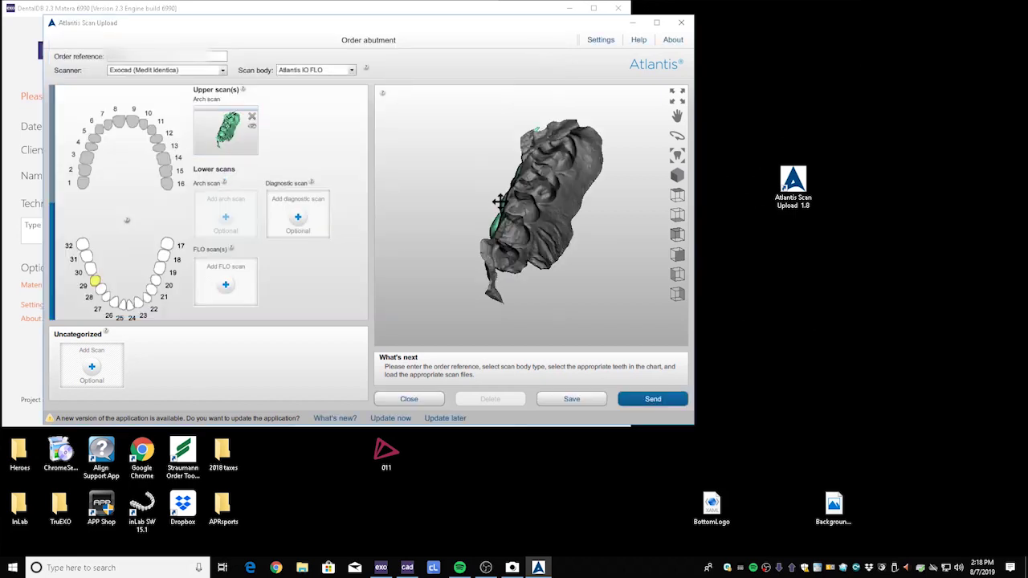
# Switch the scan body to Atlantis Lab FLO and back to Atlantis IO FLO
pyautogui.moveTo(500, 203); pyautogui.dragTo(498, 246)
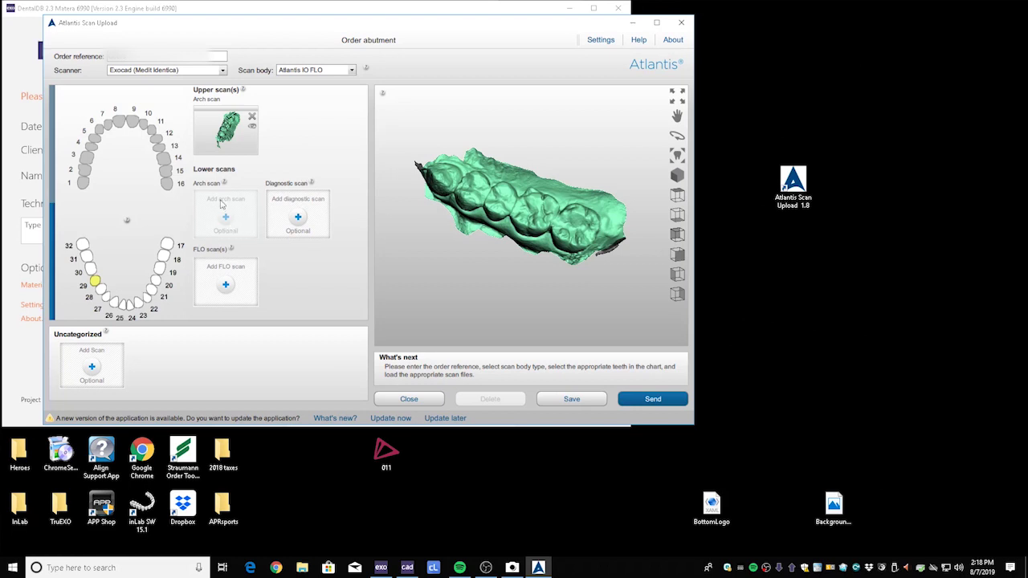
pyautogui.click(352, 70)
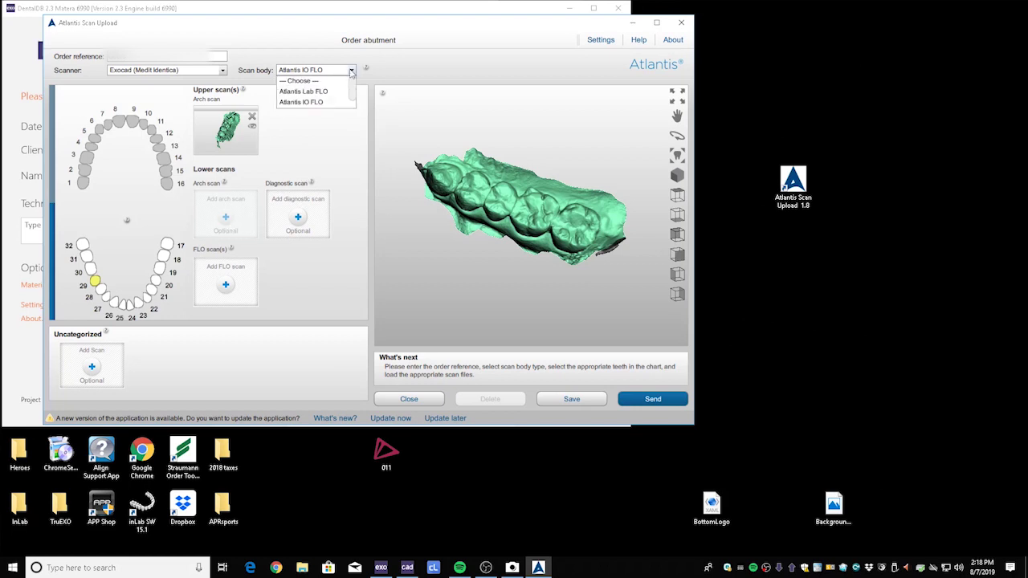
pyautogui.click(318, 92)
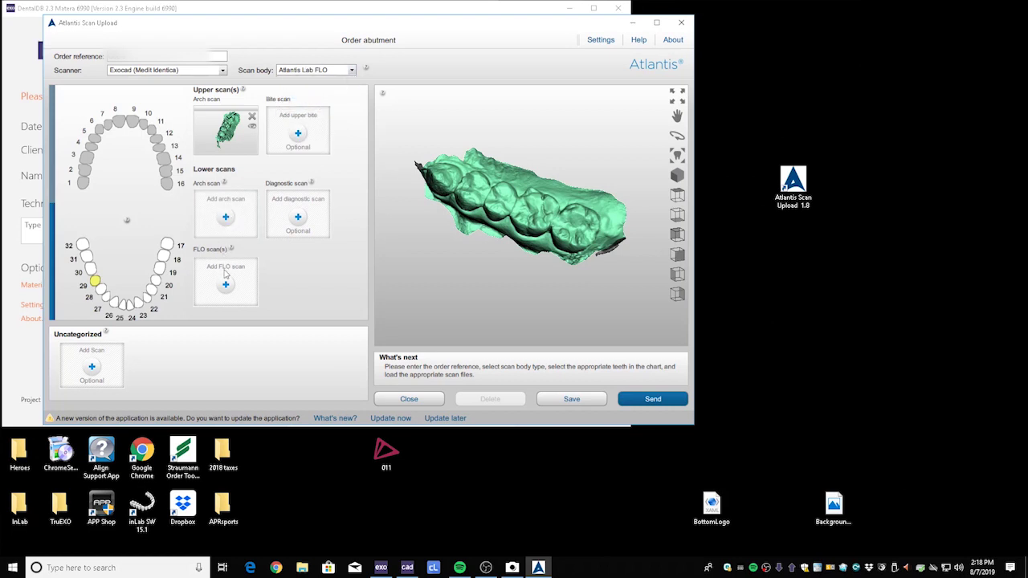
pyautogui.click(351, 71)
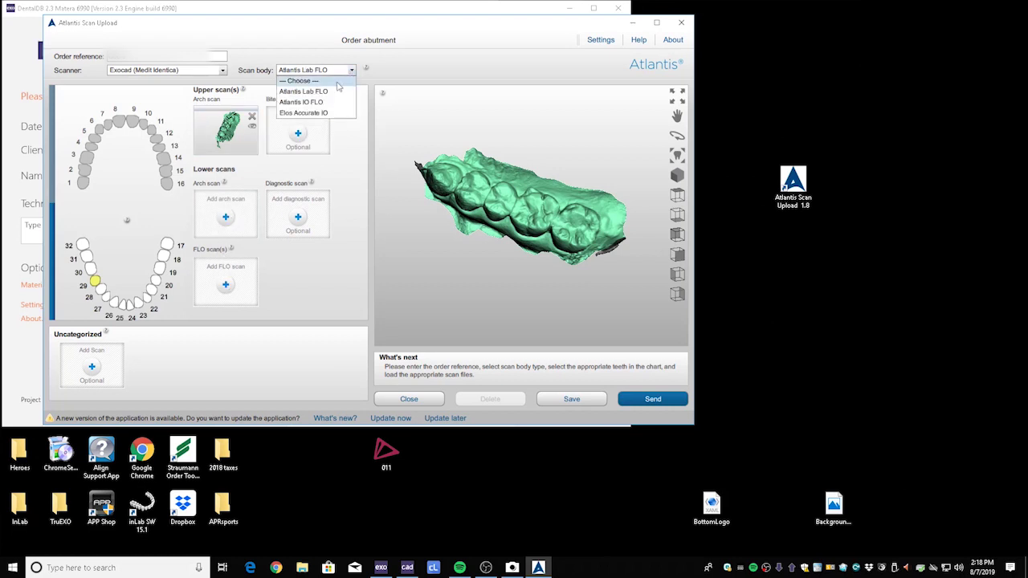
pyautogui.click(315, 101)
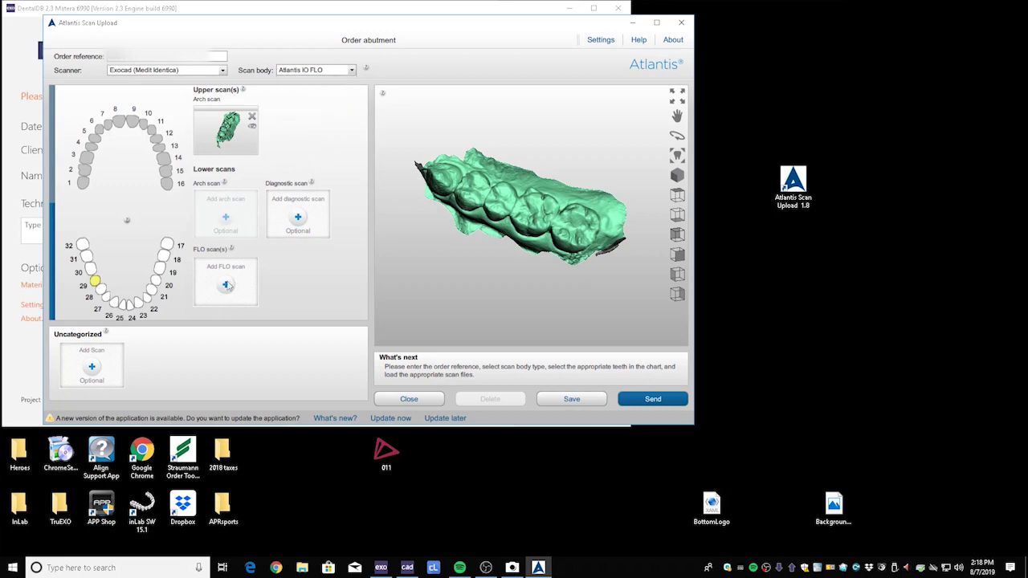
# Load the LowerJaw STL as the FLO scan, shown together with the upper arch
pyautogui.click(227, 286)
pyautogui.doubleClick(226, 118)
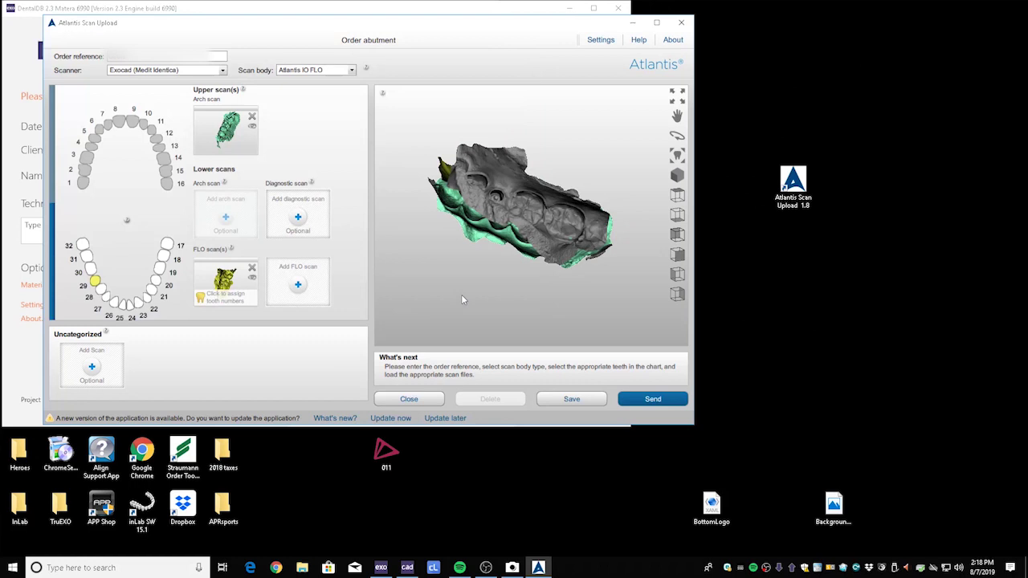
pyautogui.moveTo(483, 306); pyautogui.dragTo(532, 280)
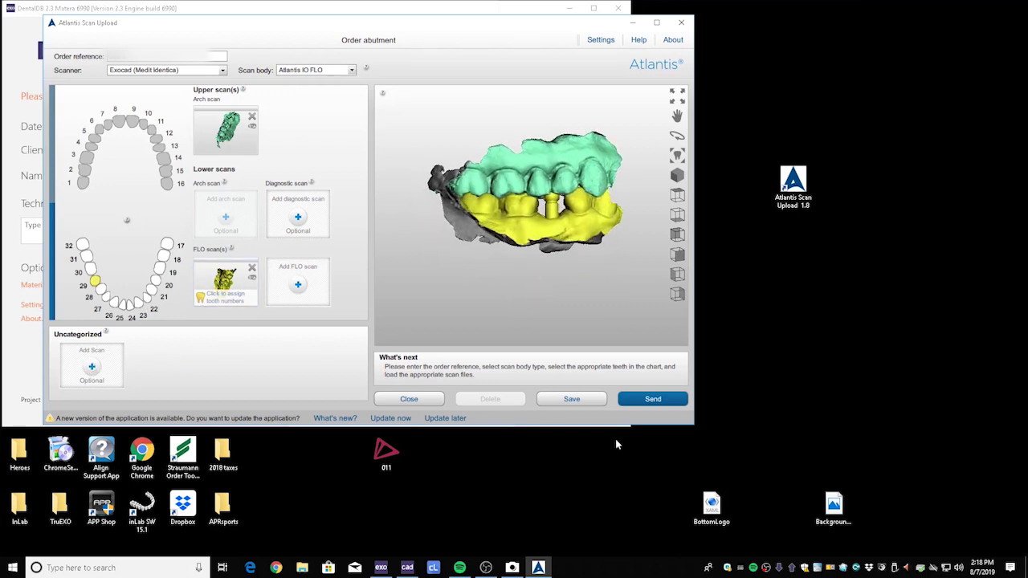
# After the missing-information warning, assign the FLO scan to tooth 29 and resend the order
pyautogui.click(652, 400)
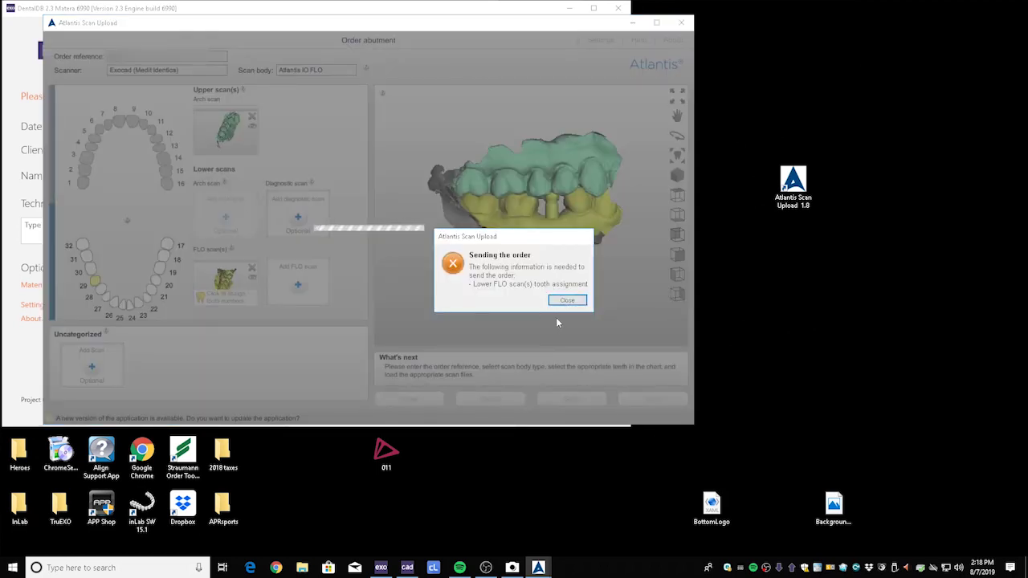
pyautogui.click(567, 300)
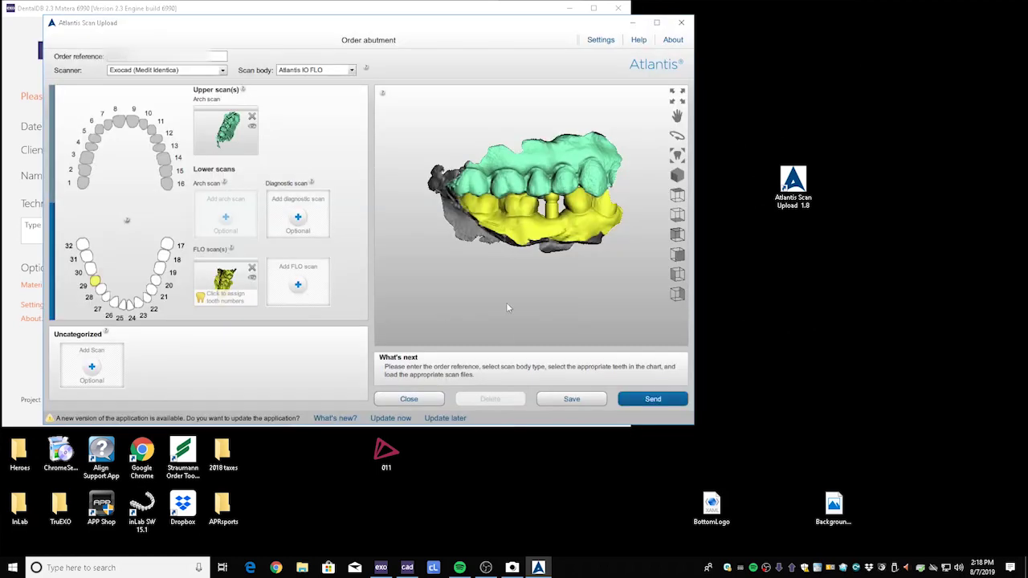
pyautogui.click(201, 298)
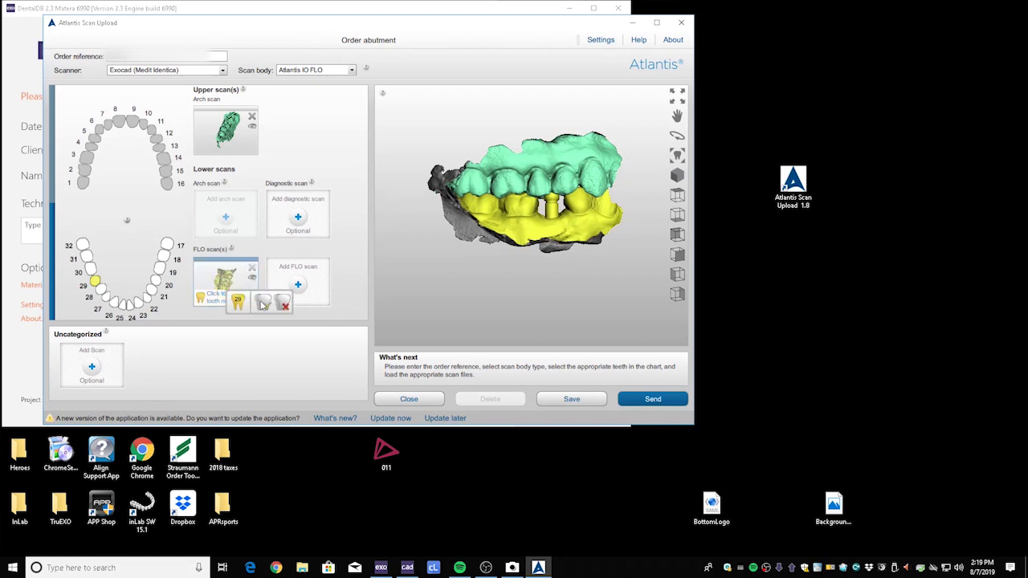
pyautogui.click(237, 302)
pyautogui.click(653, 399)
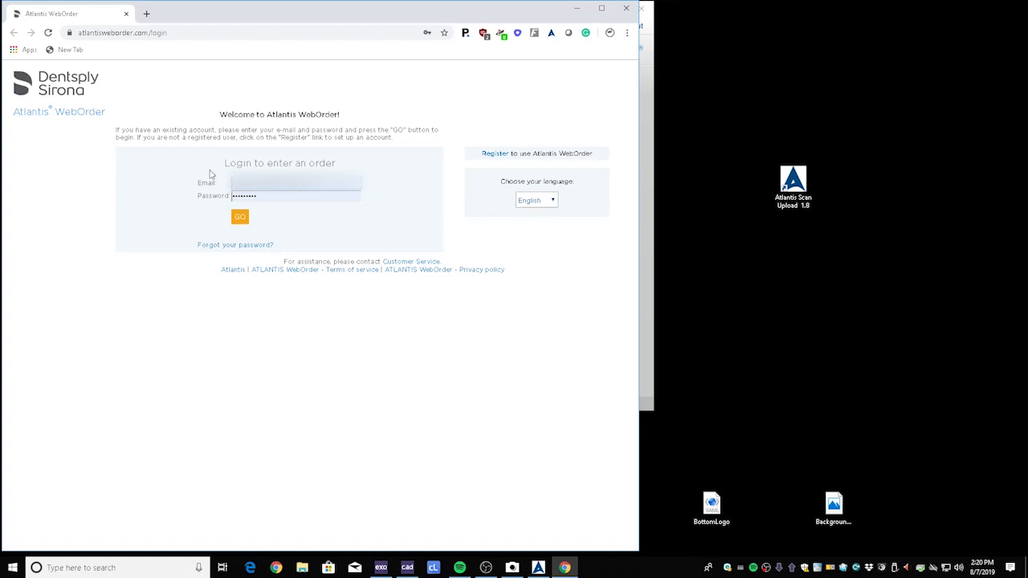
# Sign in to Atlantis WebOrder and move from the order Overview to the Items page
pyautogui.click(240, 220)
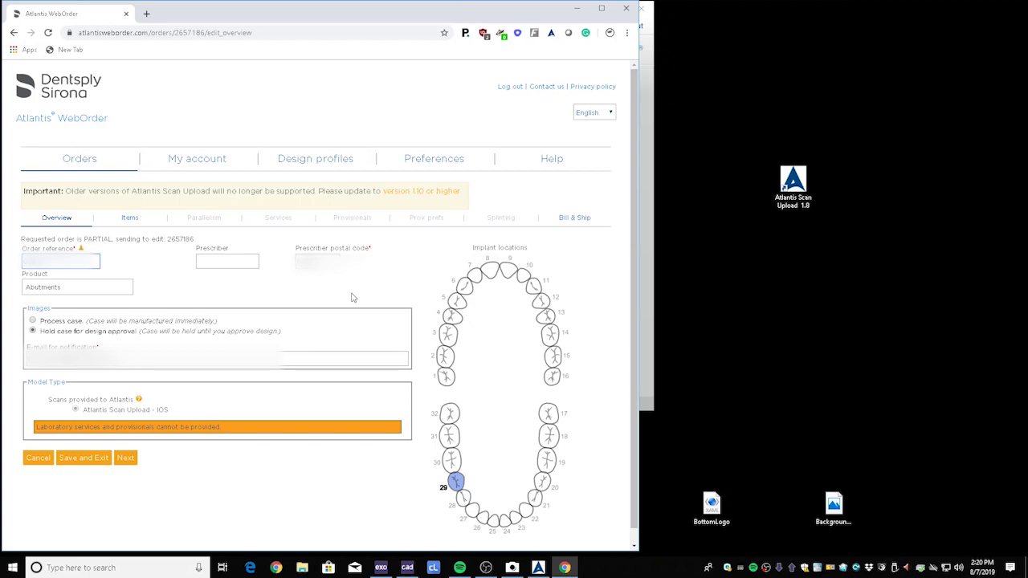
pyautogui.click(126, 460)
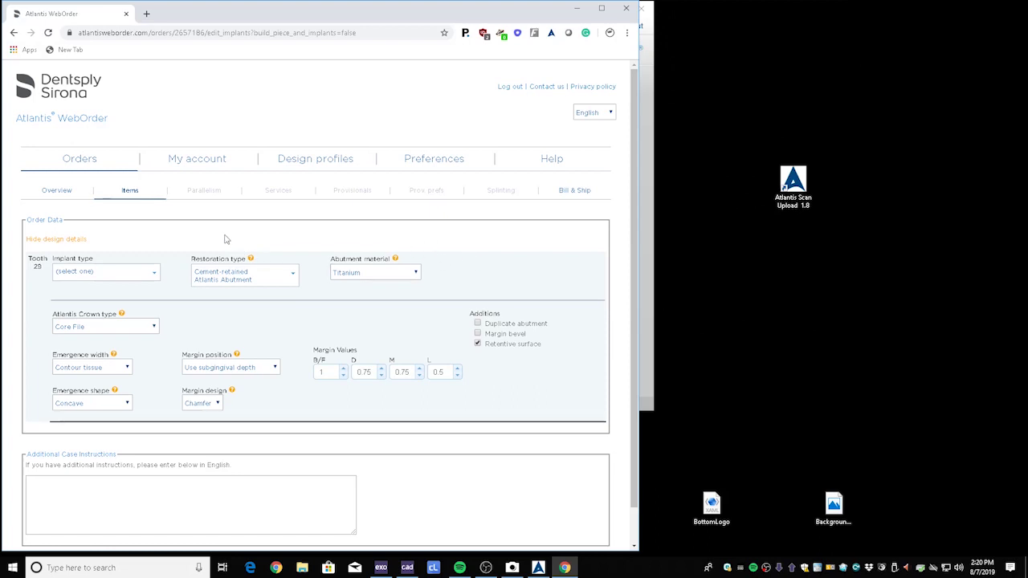
# Set the implant type to OsseoSpeed EV 4.2 Yellow
pyautogui.click(154, 280)
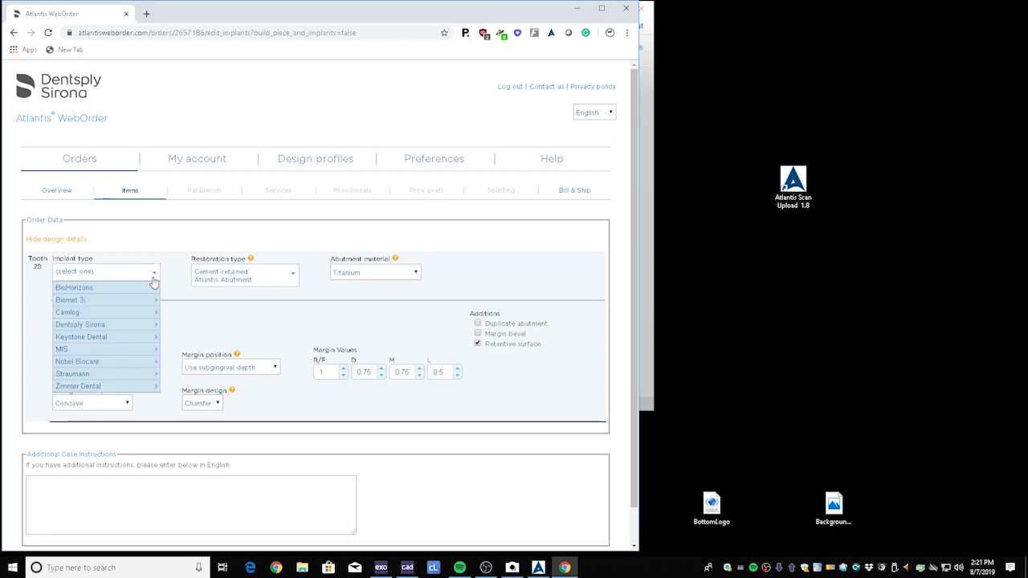
pyautogui.moveTo(90, 340)
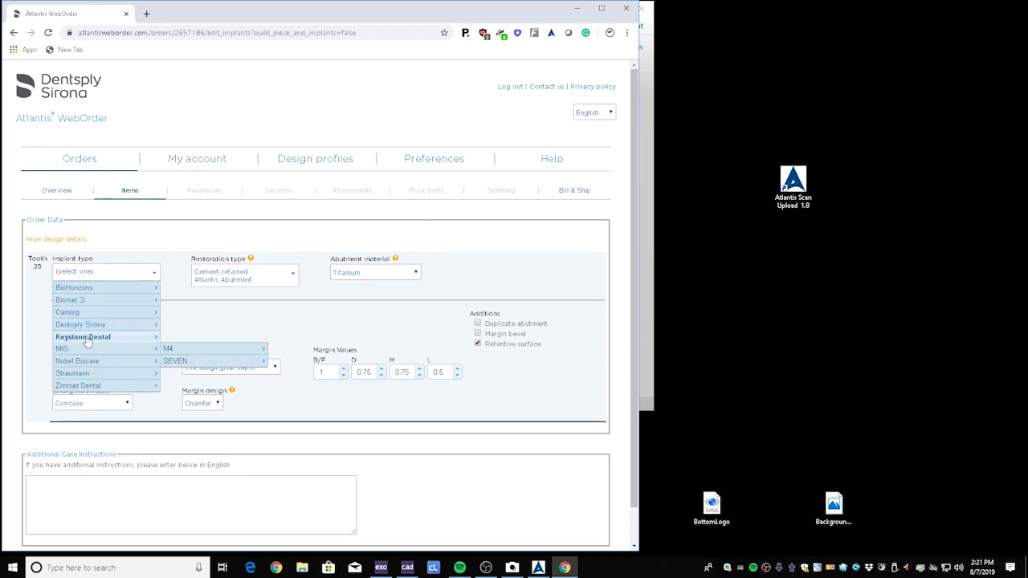
pyautogui.moveTo(82, 303)
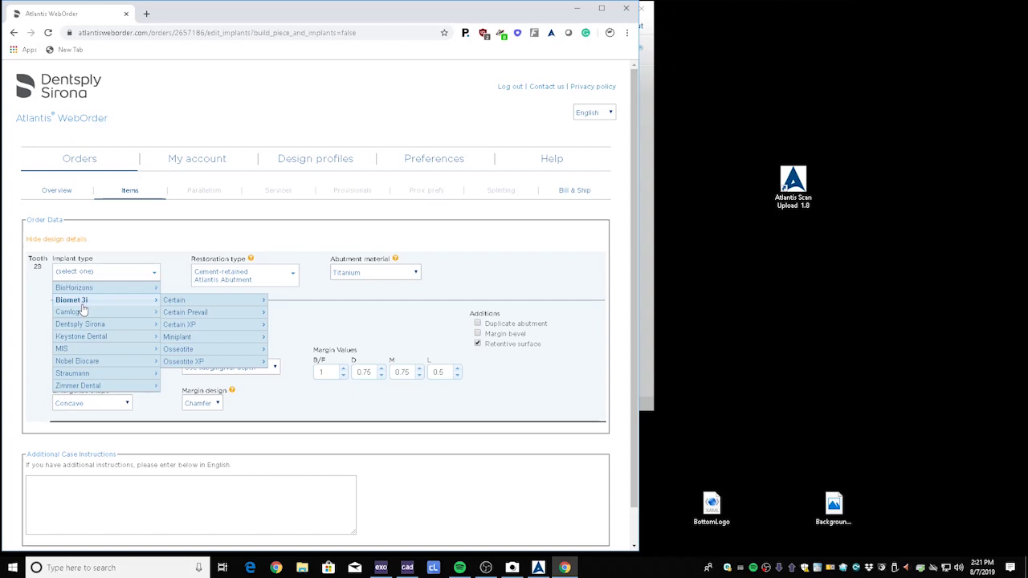
pyautogui.moveTo(121, 325)
pyautogui.moveTo(235, 355)
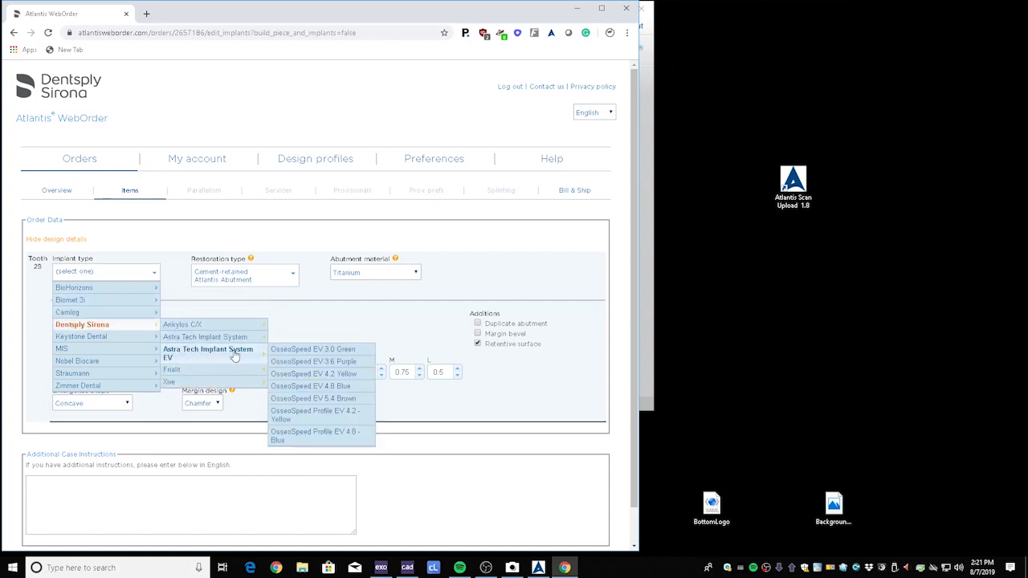
pyautogui.click(296, 374)
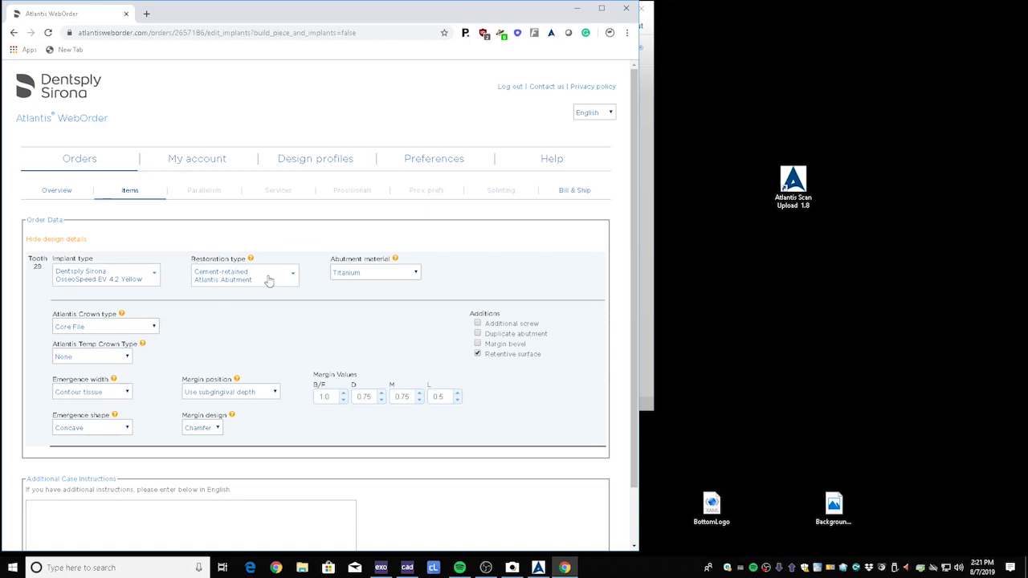
# Set the D, M and L margin values to 0
pyautogui.doubleClick(364, 397)
pyautogui.write('0')
pyautogui.press('Tab')
pyautogui.write('0')
pyautogui.press('Tab')
pyautogui.write('0')
# Set emergence width to Full anatomical and continue to the Services page
pyautogui.click(115, 392)
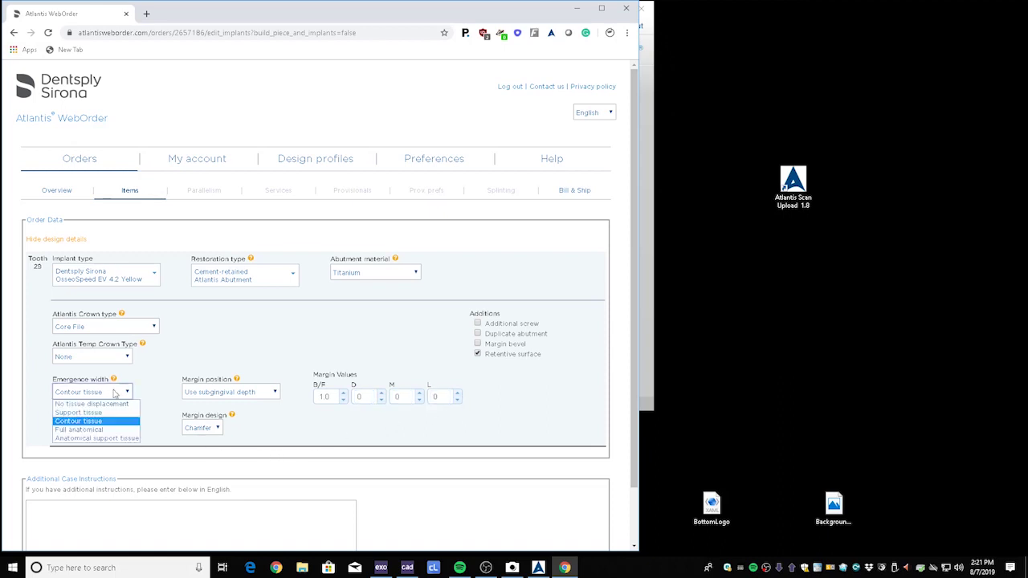
pyautogui.click(98, 429)
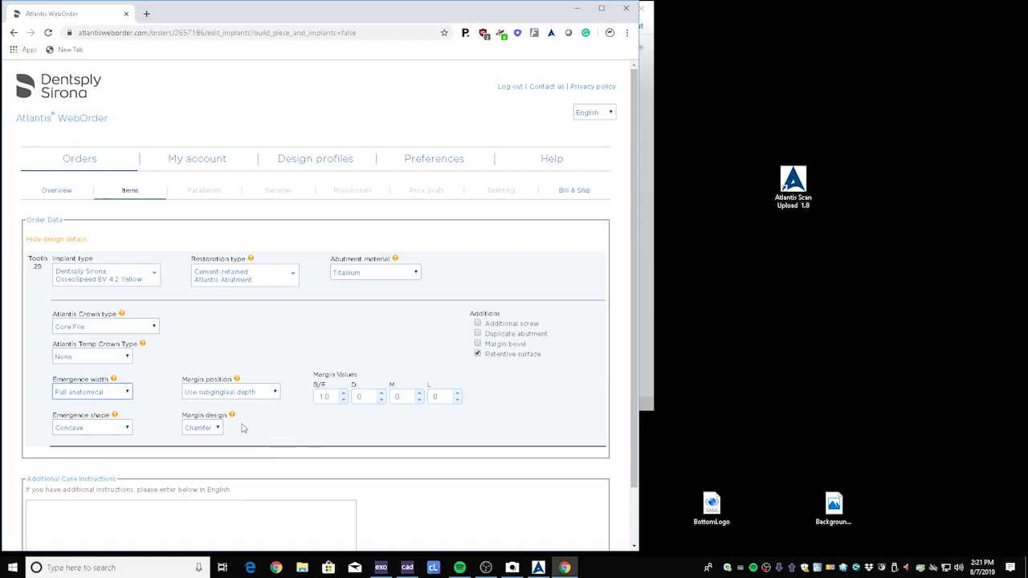
pyautogui.scroll(-1, 248, 428)
pyautogui.click(118, 524)
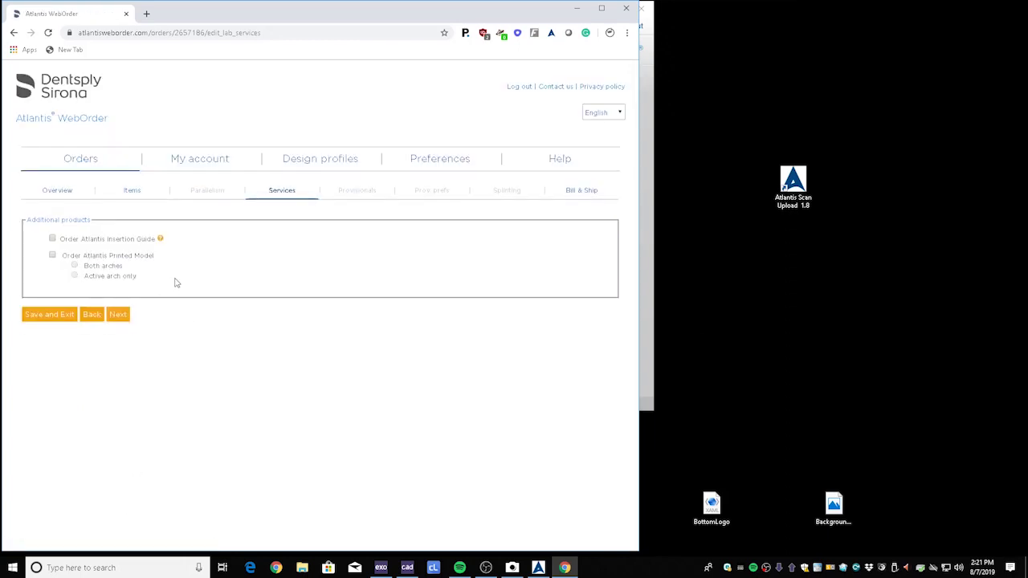
# Add an Atlantis Printed Model and submit the order from the Bill & Ship page
pyautogui.click(53, 256)
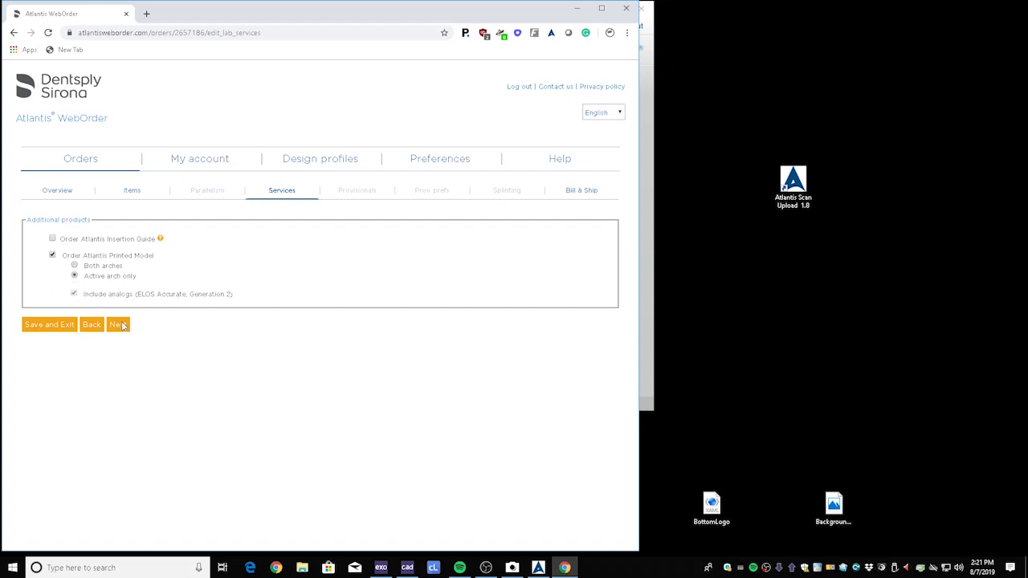
pyautogui.click(120, 325)
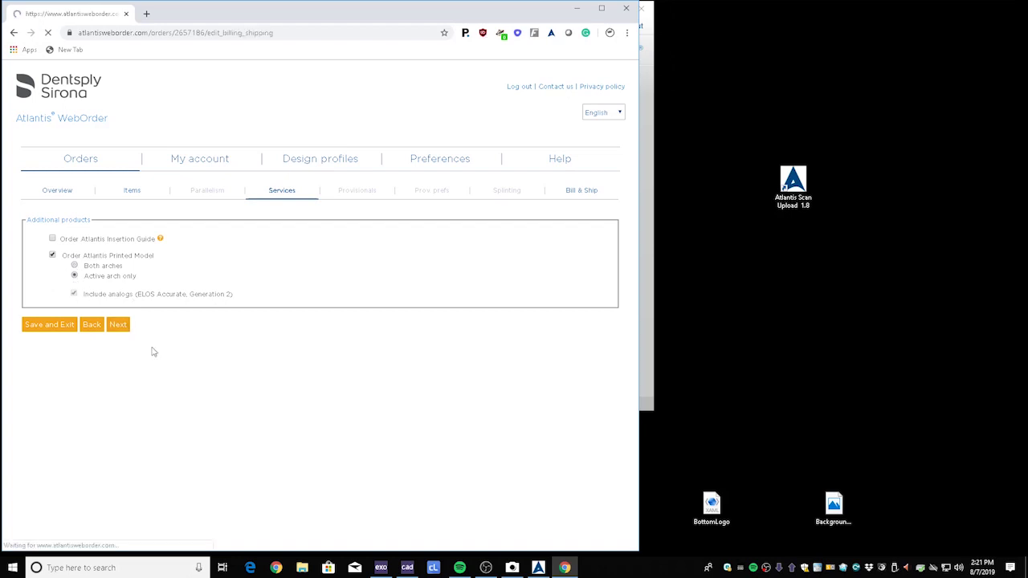
pyautogui.scroll(-1, 153, 351)
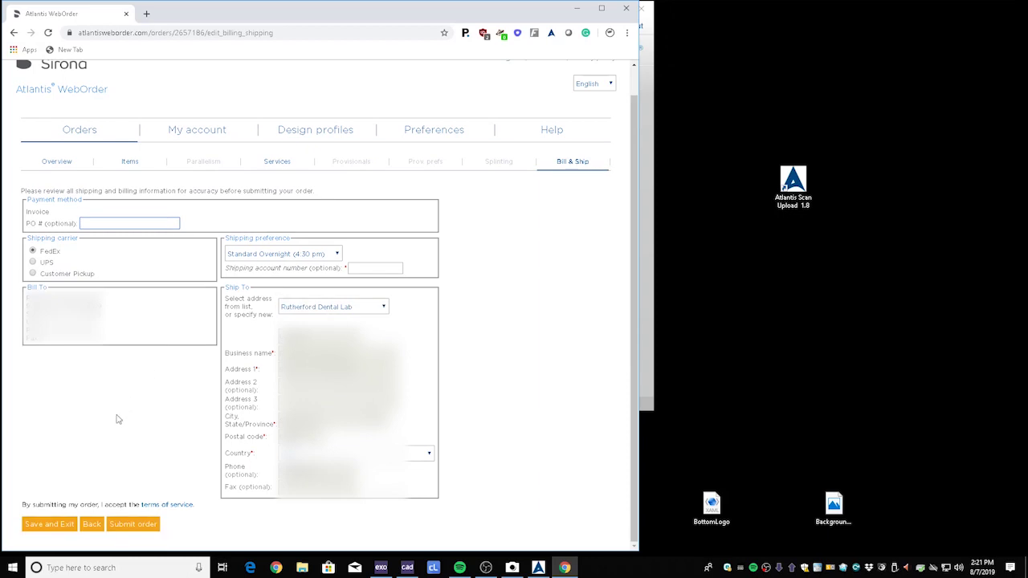
pyautogui.click(126, 530)
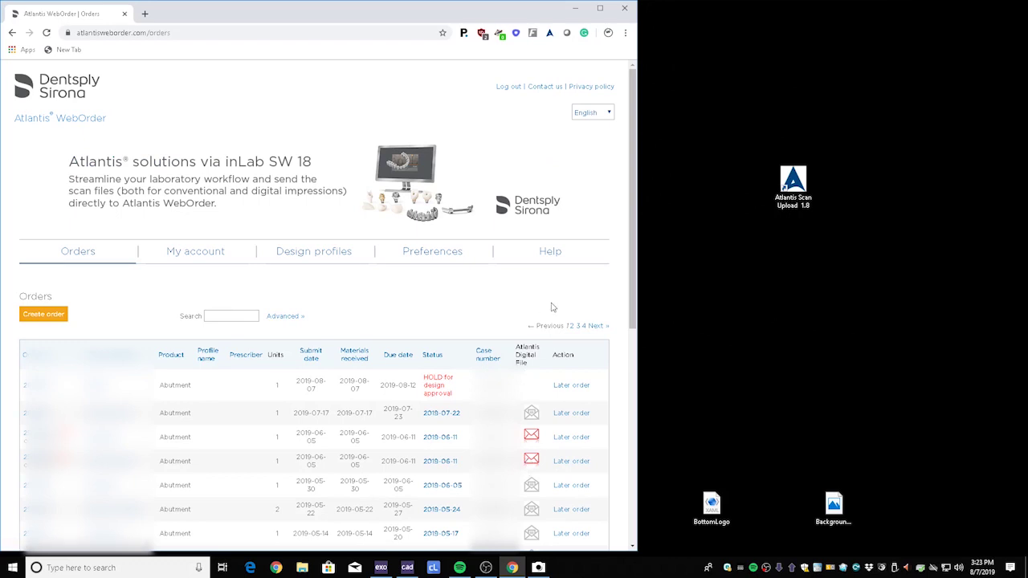
# Open the HOLD for design approval order in a maximized browser and scroll to its design images
pyautogui.click(235, 384)
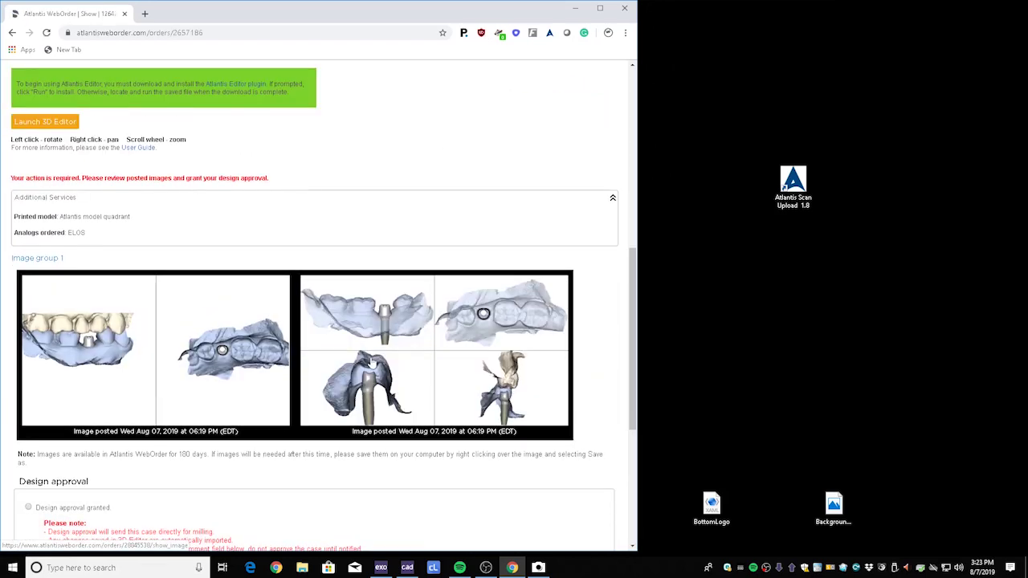
pyautogui.scroll(-1, 374, 362)
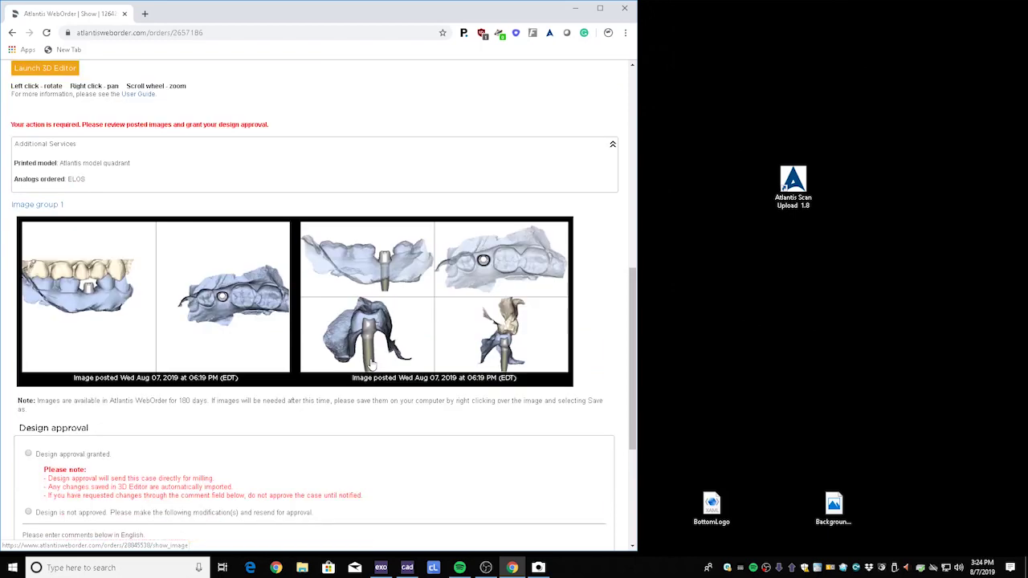
pyautogui.click(604, 14)
pyautogui.scroll(-1, 485, 362)
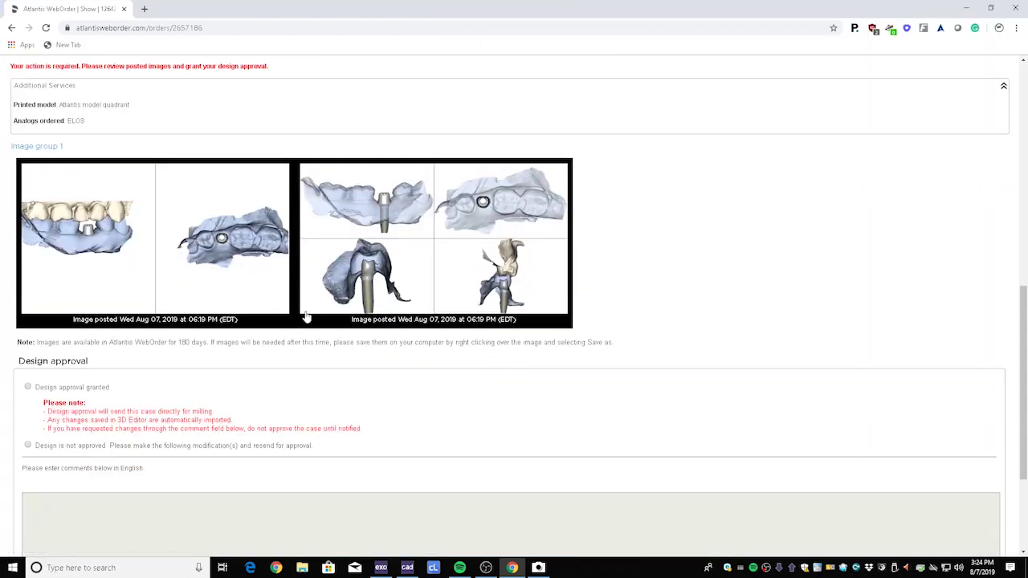
pyautogui.scroll(-1, 252, 294)
pyautogui.scroll(2, 256, 290)
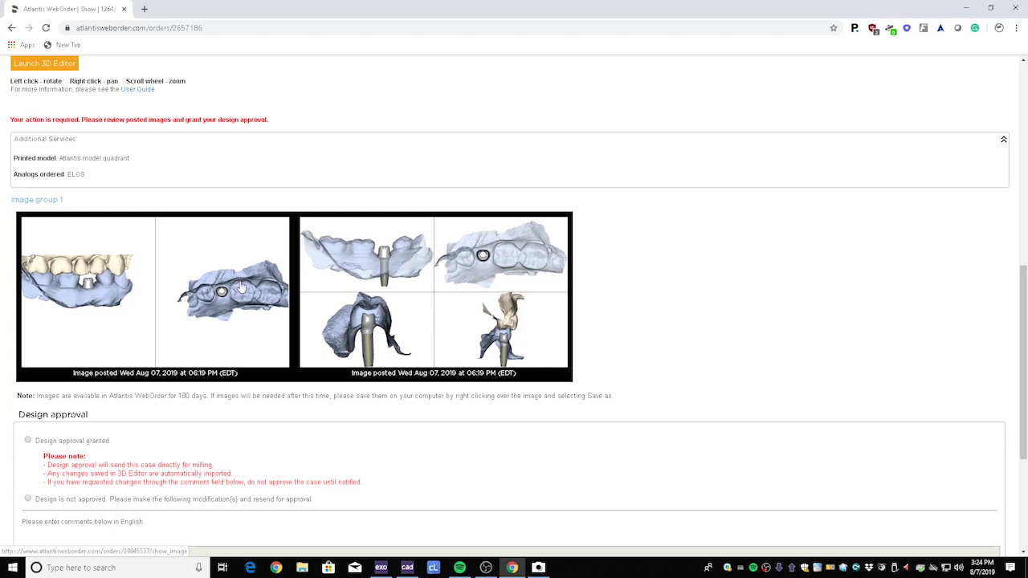
pyautogui.scroll(1, 241, 288)
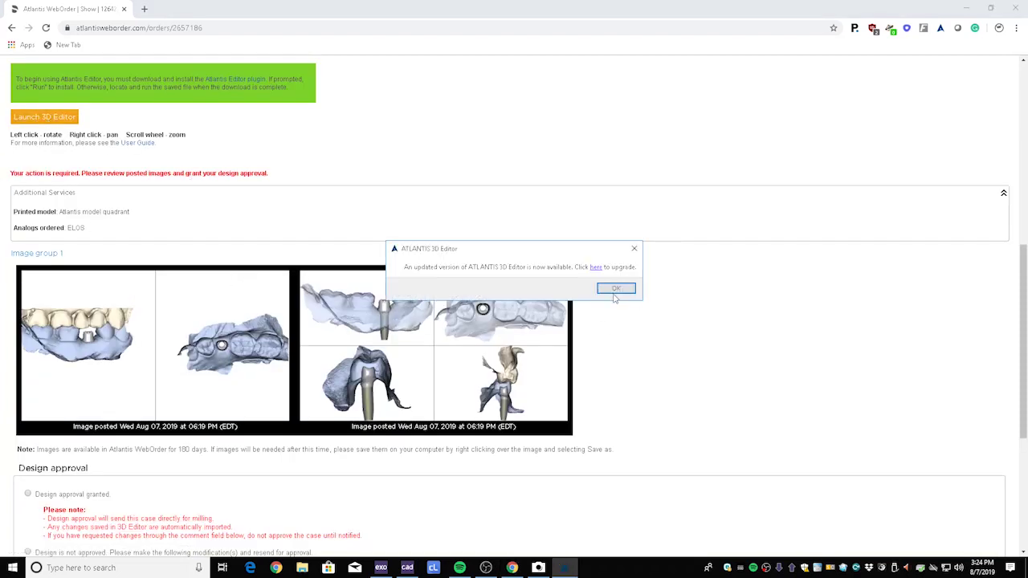
# Dismiss the update notice, maximize the editor and inspect the tooth 29 abutment between both arches
pyautogui.click(615, 289)
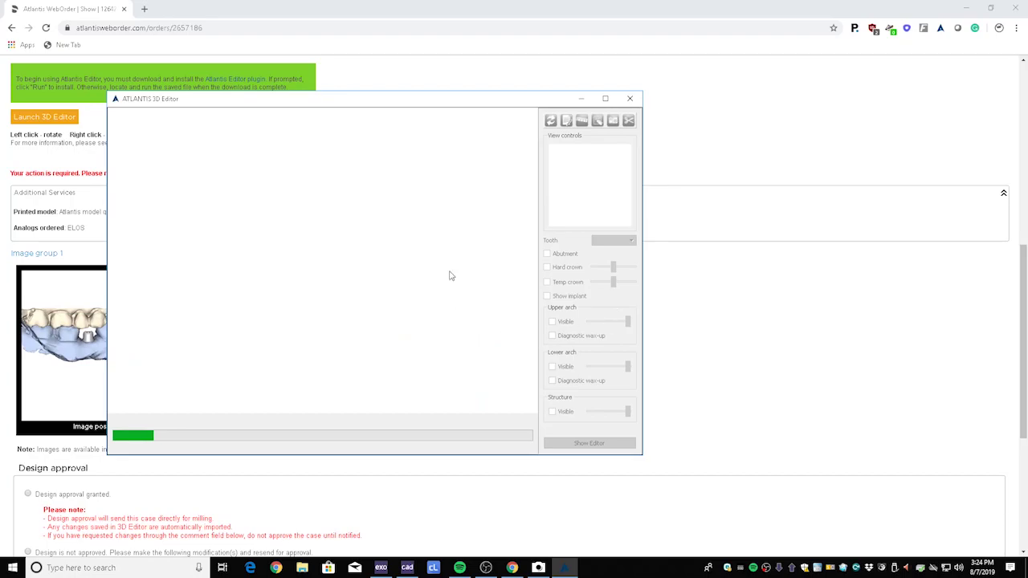
pyautogui.click(605, 98)
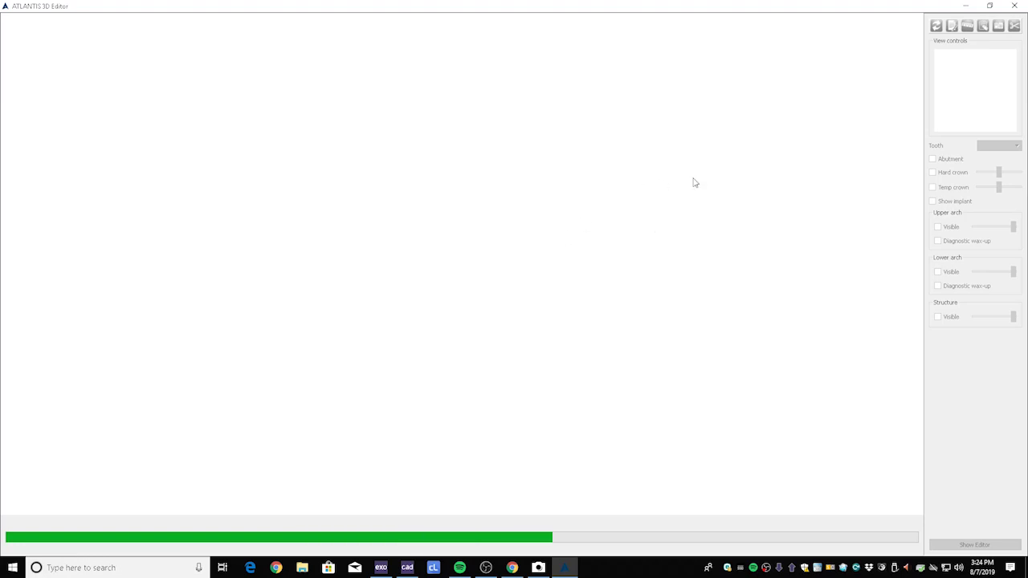
pyautogui.scroll(-3, 646, 281)
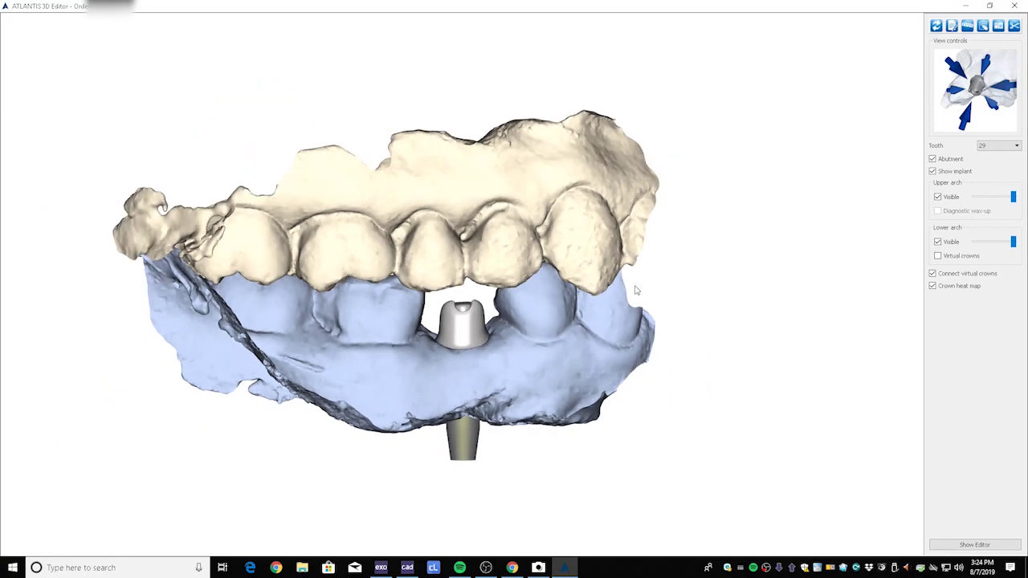
pyautogui.moveTo(666, 326); pyautogui.dragTo(673, 356)
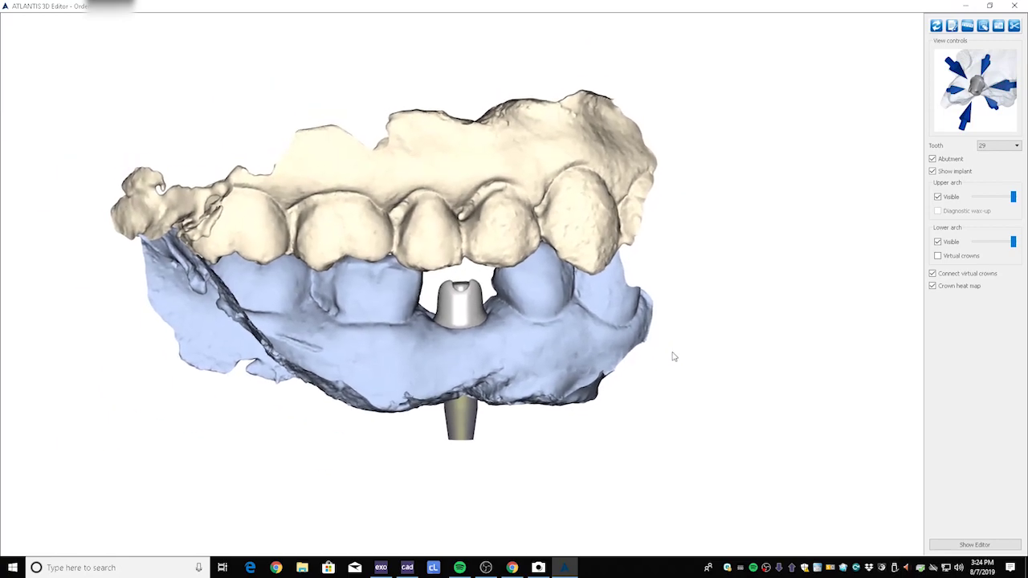
pyautogui.moveTo(649, 415); pyautogui.dragTo(450, 450)
pyautogui.moveTo(1013, 197)
pyautogui.mouseDown()
pyautogui.moveTo(990, 196)
pyautogui.moveTo(1013, 197)
pyautogui.mouseUp()
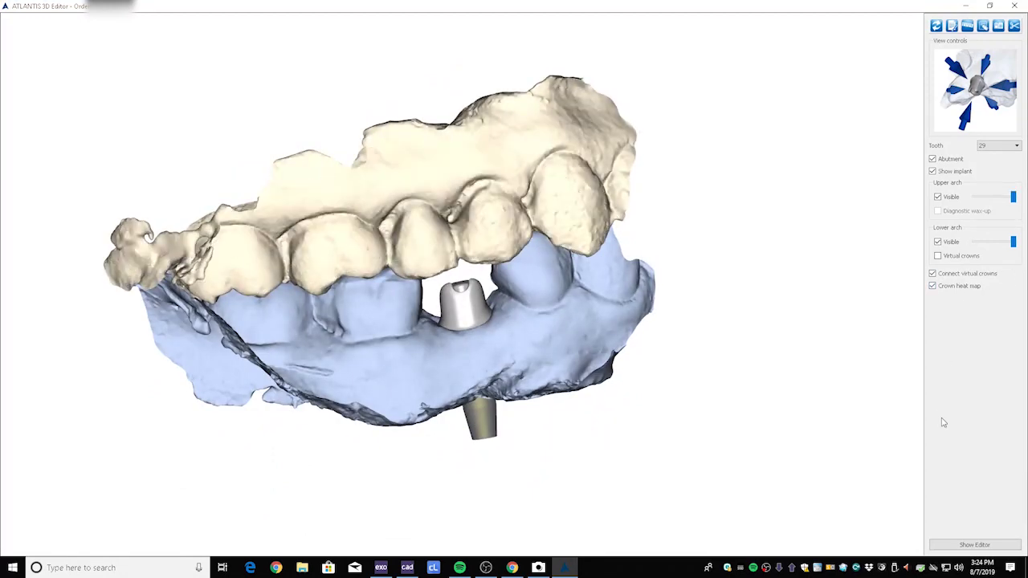
# Show the editor, tilt the abutment axis by its top handle, then reload the Original design
pyautogui.click(975, 545)
pyautogui.moveTo(581, 423); pyautogui.dragTo(571, 468)
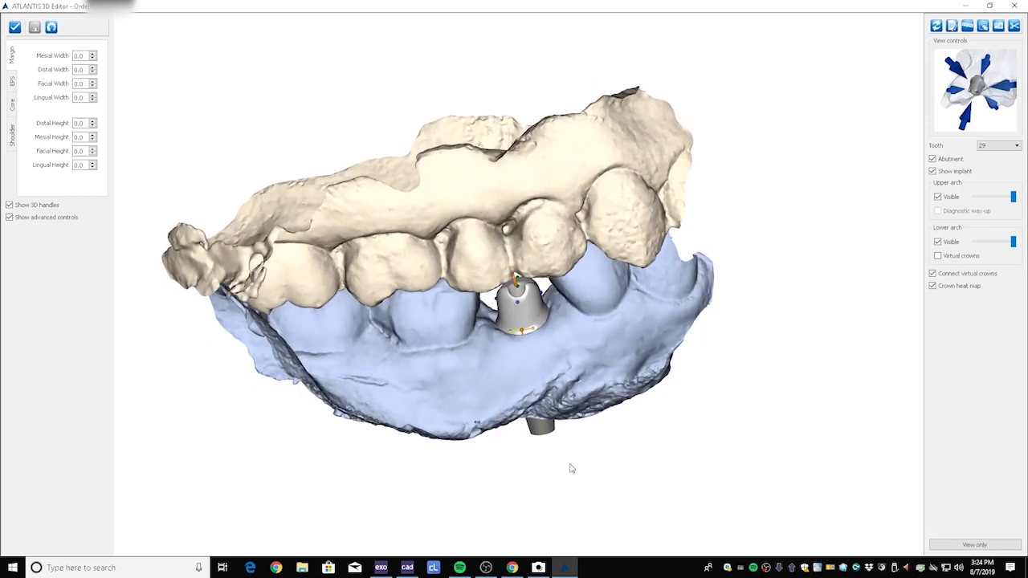
pyautogui.scroll(6, 572, 469)
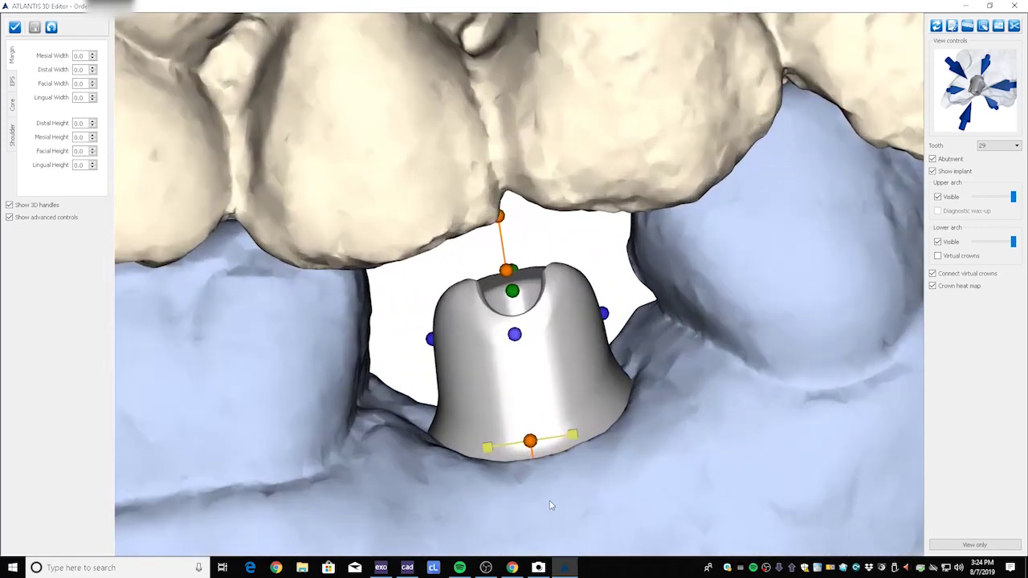
pyautogui.moveTo(499, 215)
pyautogui.mouseDown()
pyautogui.moveTo(496, 172)
pyautogui.moveTo(496, 206)
pyautogui.mouseUp()
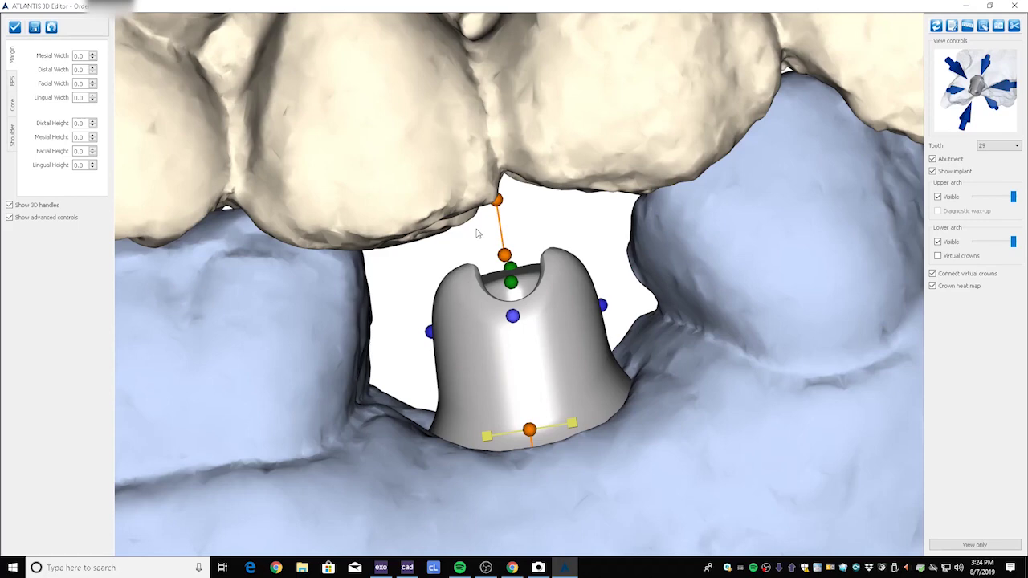
pyautogui.moveTo(497, 201); pyautogui.dragTo(516, 198)
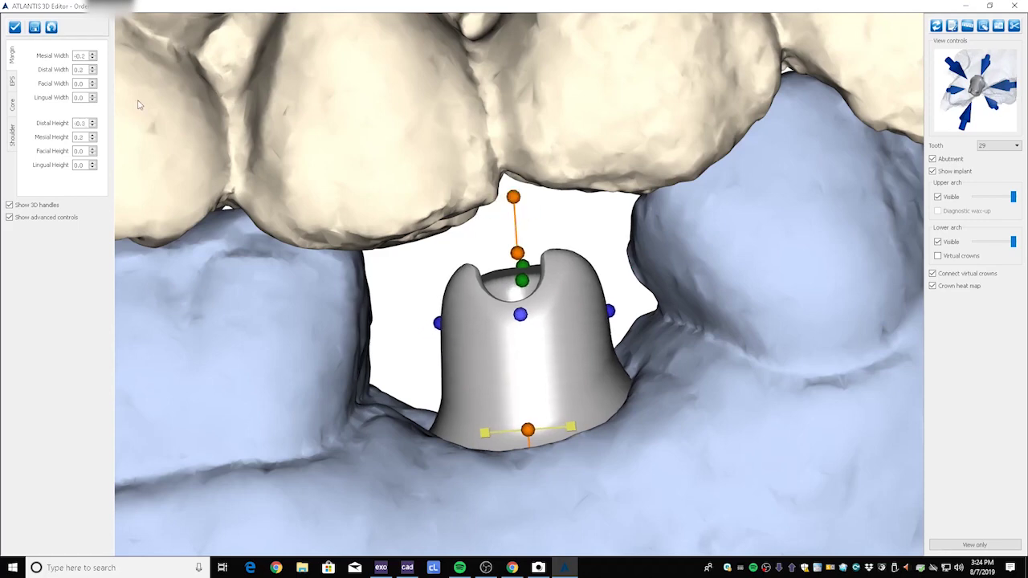
pyautogui.click(52, 28)
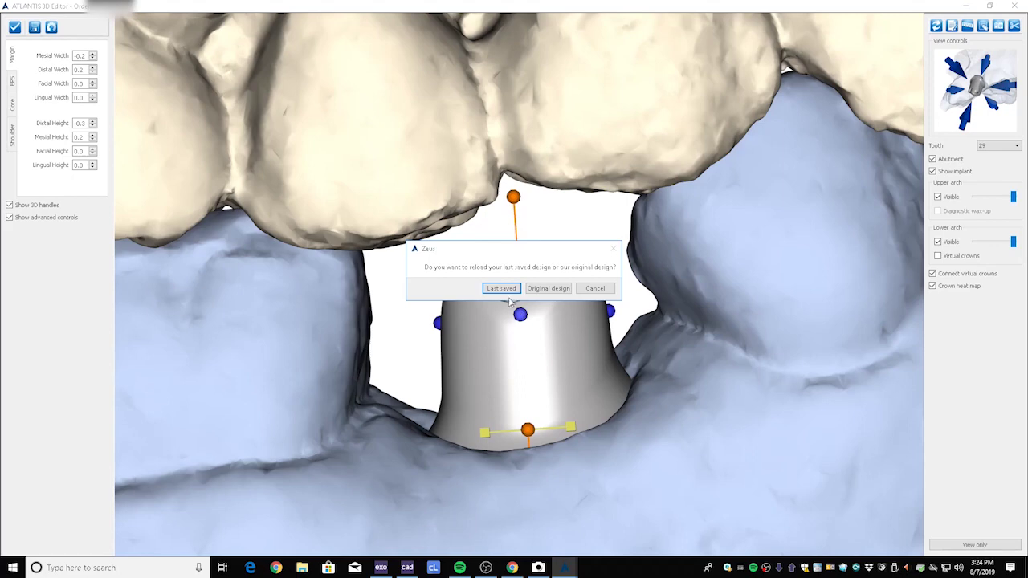
pyautogui.click(543, 291)
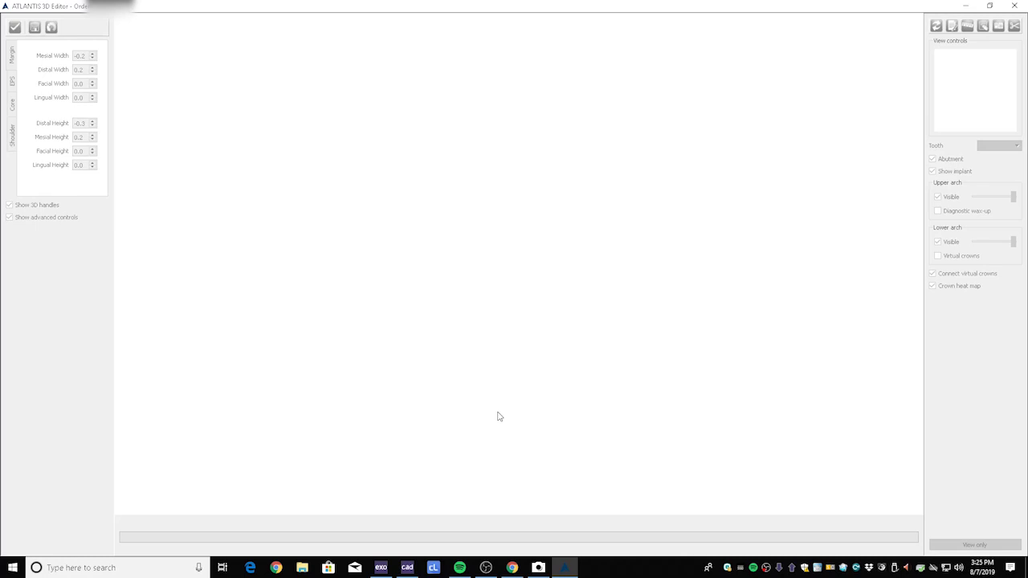
# Keep the 3D editor open, view the abutment from the side, and reload the Original design
pyautogui.click(1015, 6)
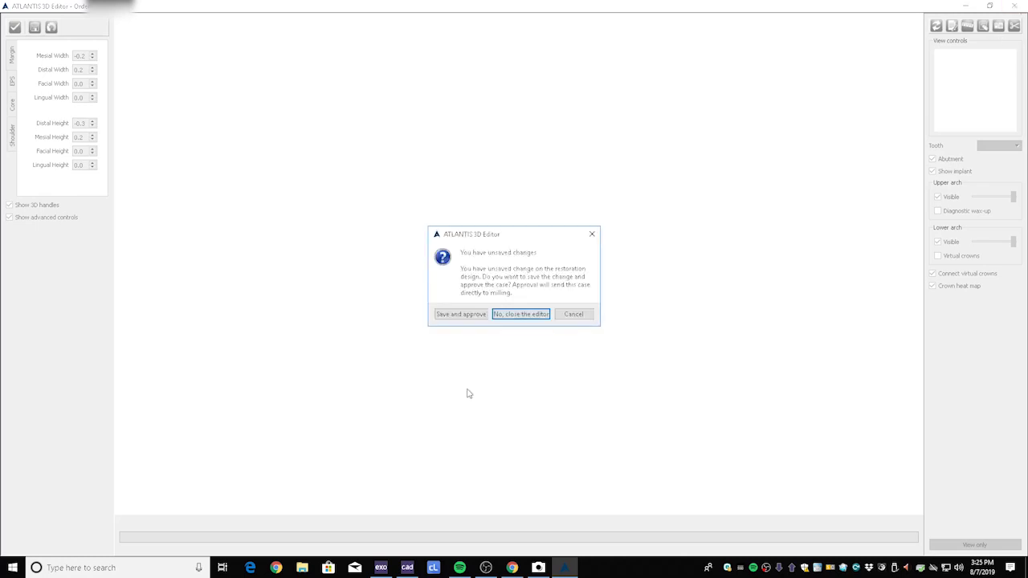
pyautogui.click(572, 315)
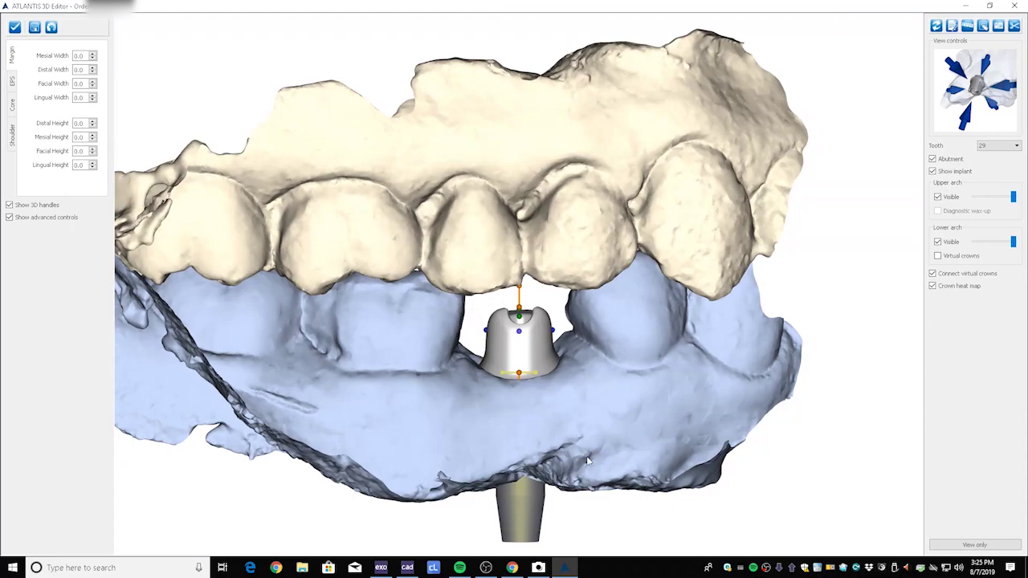
pyautogui.moveTo(589, 460); pyautogui.dragTo(588, 444, button='middle')
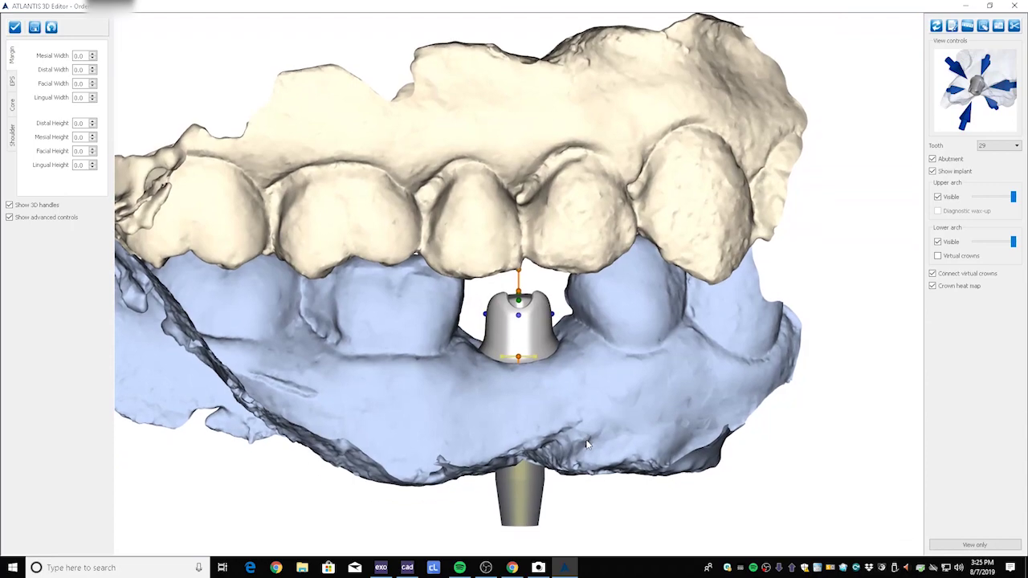
pyautogui.scroll(2, 587, 444)
pyautogui.moveTo(655, 466); pyautogui.dragTo(262, 466, button='middle')
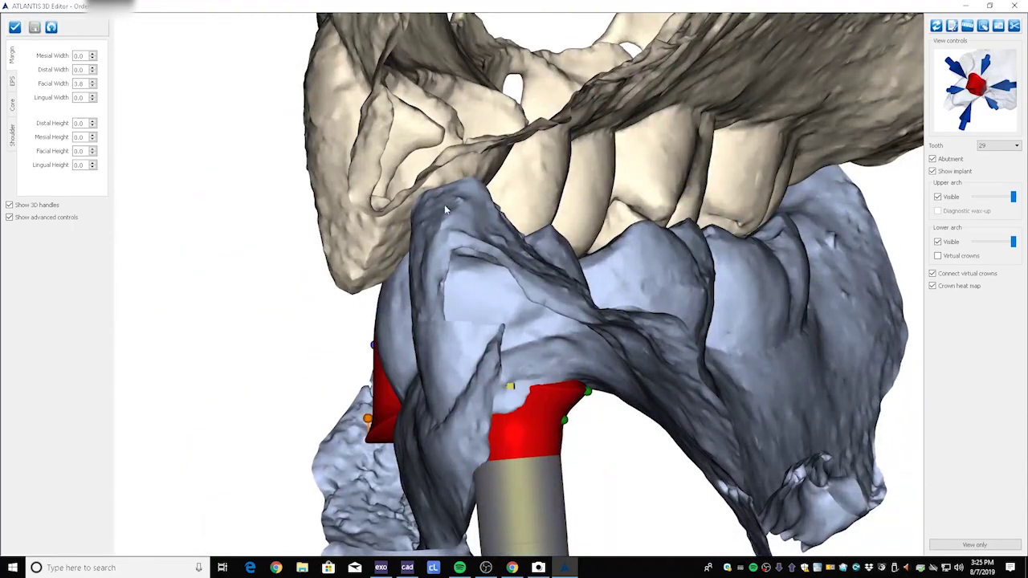
pyautogui.moveTo(245, 360); pyautogui.dragTo(351, 353, button='middle')
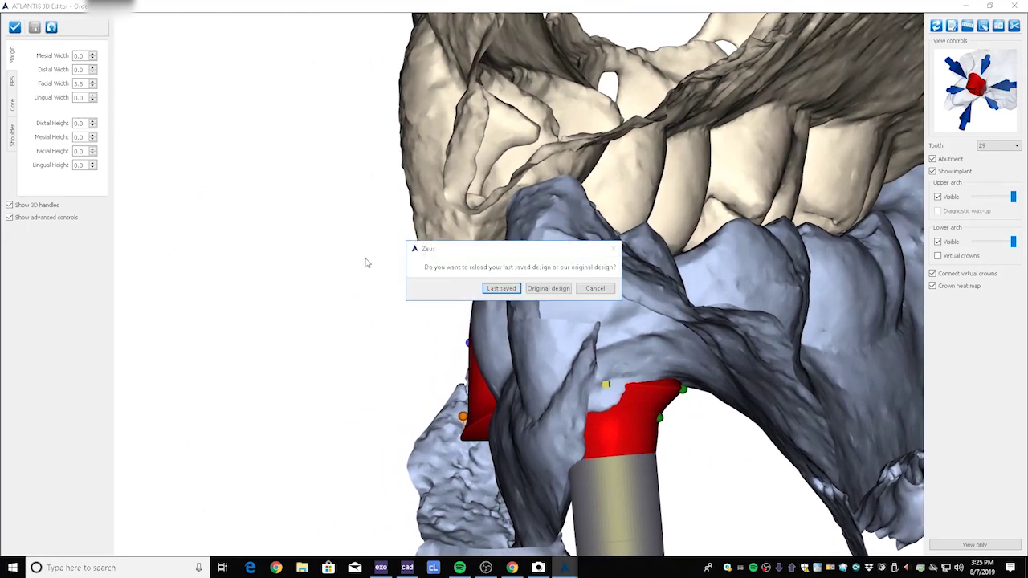
pyautogui.click(555, 289)
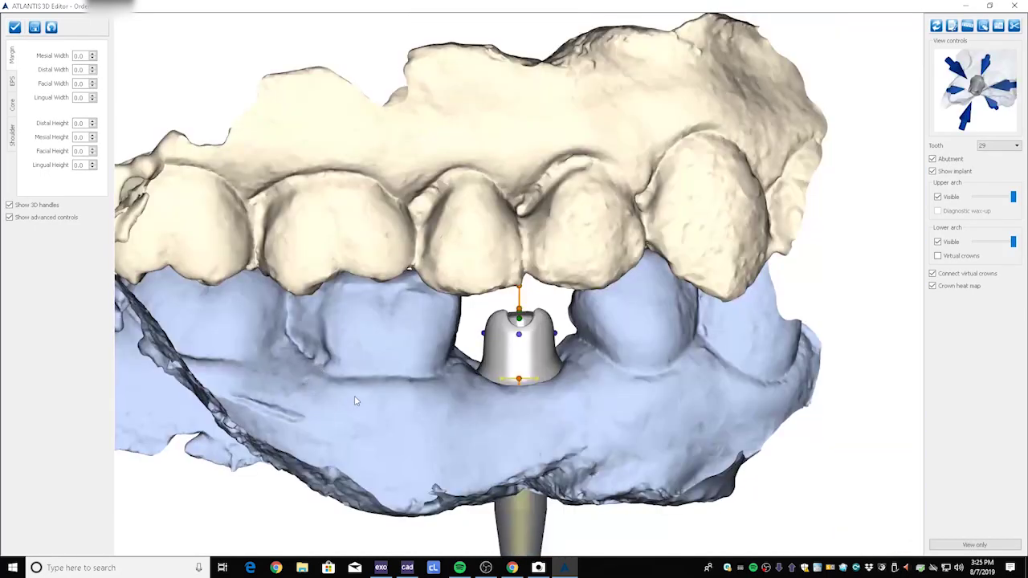
# Save and approve the tooth 29 abutment design, then close the 3D editor
pyautogui.click(15, 29)
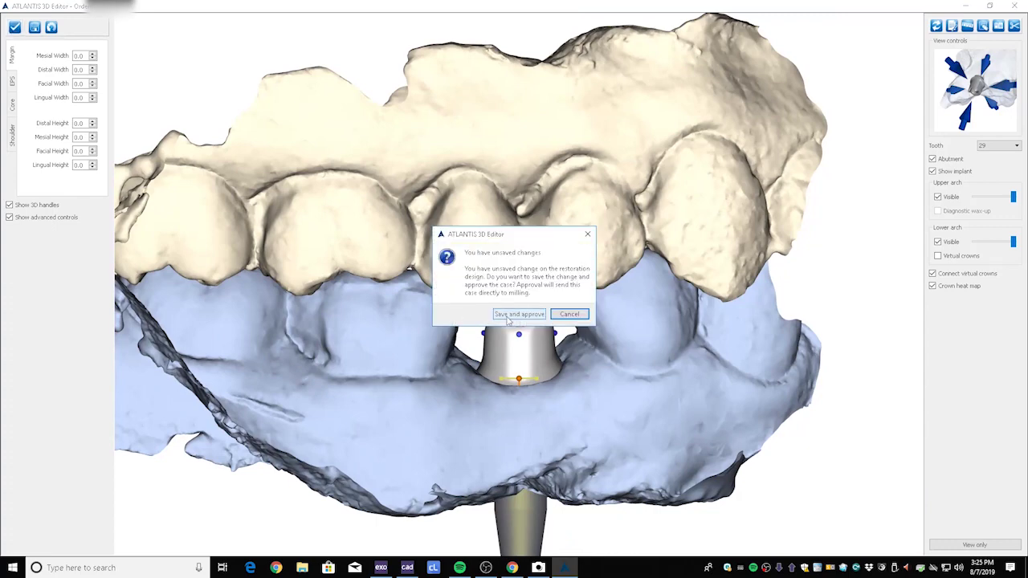
pyautogui.click(474, 317)
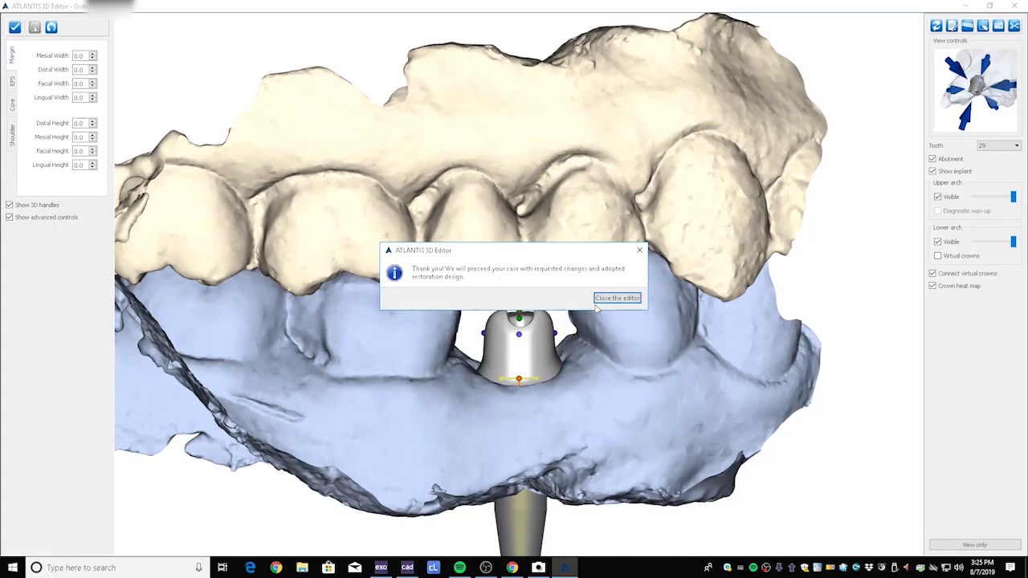
pyautogui.click(615, 299)
pyautogui.click(523, 301)
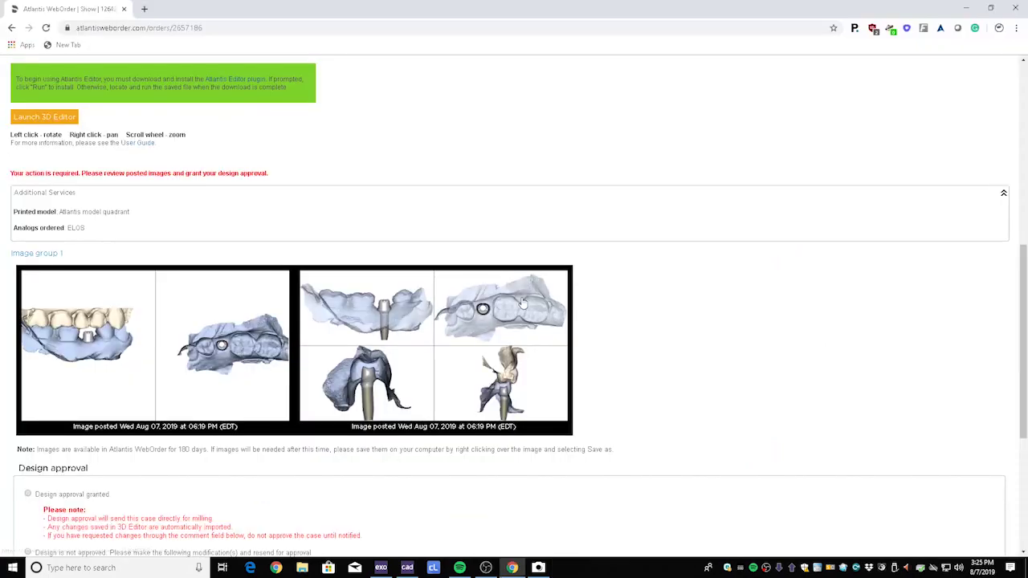
# Select 'Design approval granted' and post the approval for the order
pyautogui.scroll(-3, 519, 305)
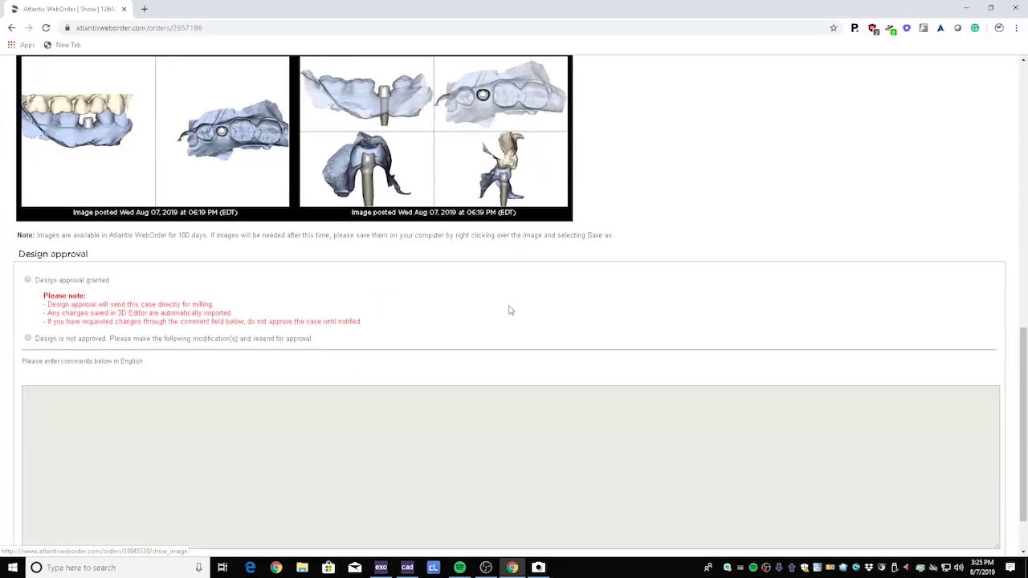
pyautogui.click(27, 280)
pyautogui.scroll(-1, 173, 318)
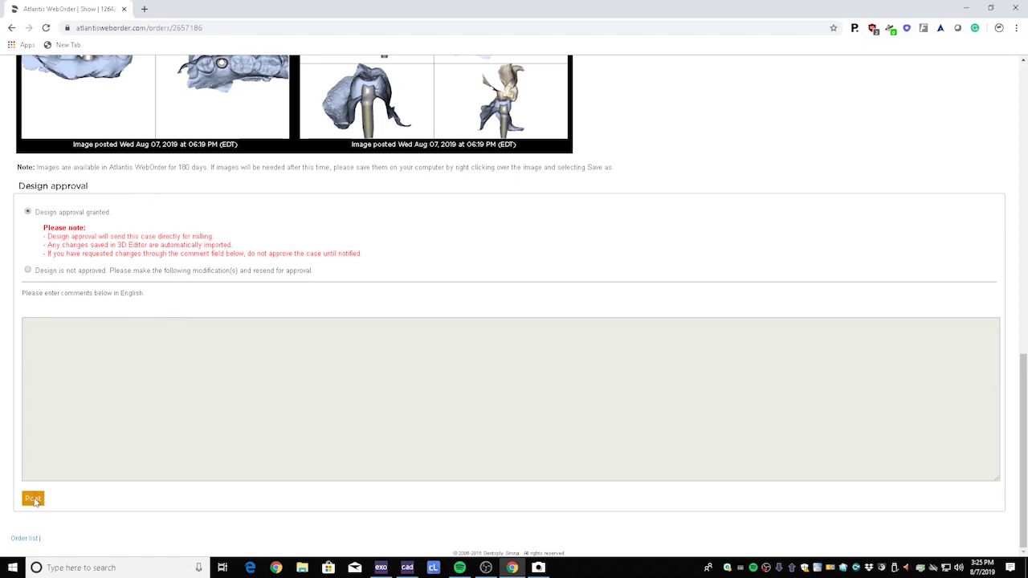
pyautogui.click(33, 500)
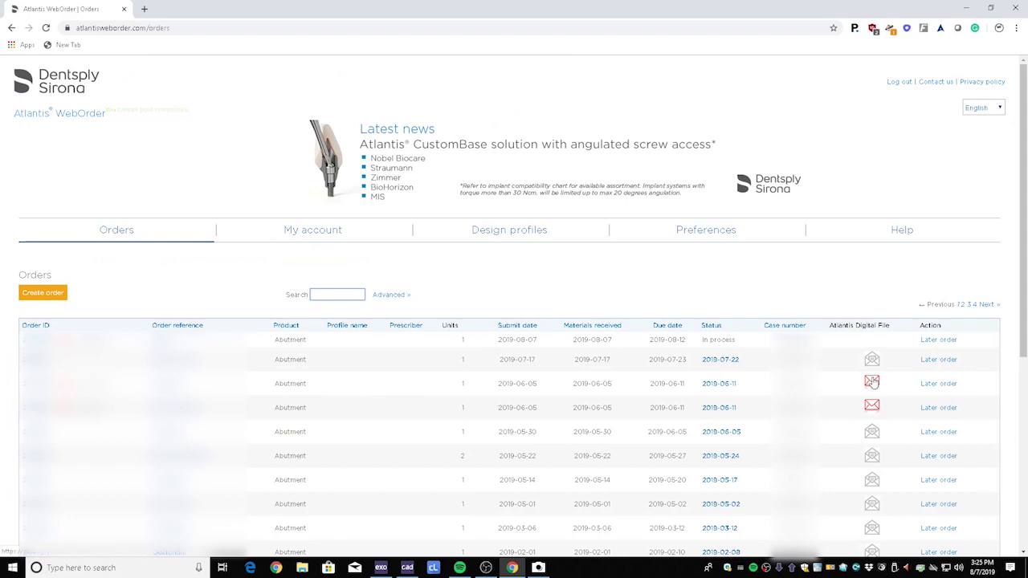
# Scroll the order page to find the Download Atlantis Digital File section
pyautogui.scroll(-1, 859, 396)
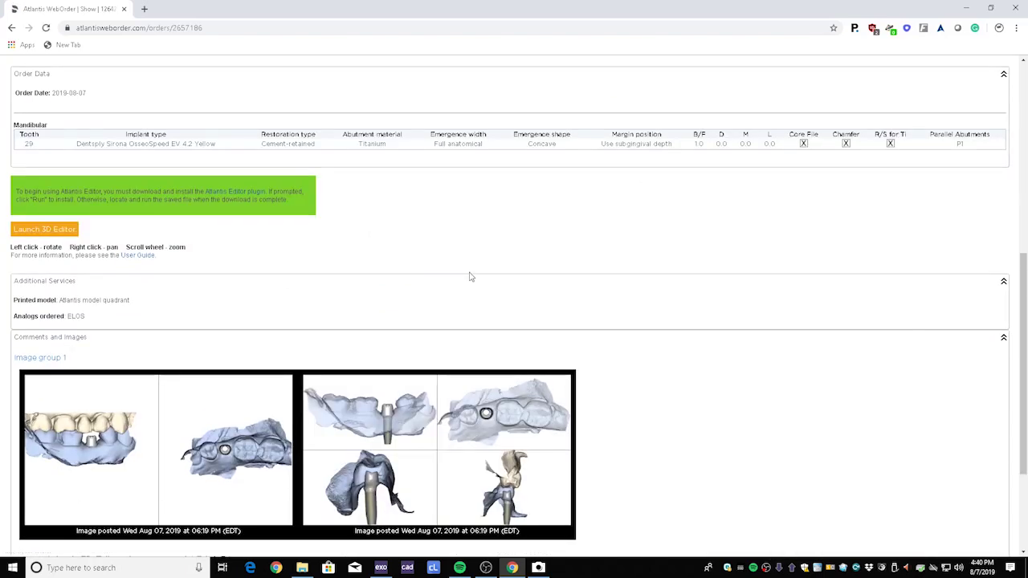
pyautogui.scroll(4, 471, 277)
pyautogui.scroll(2, 509, 271)
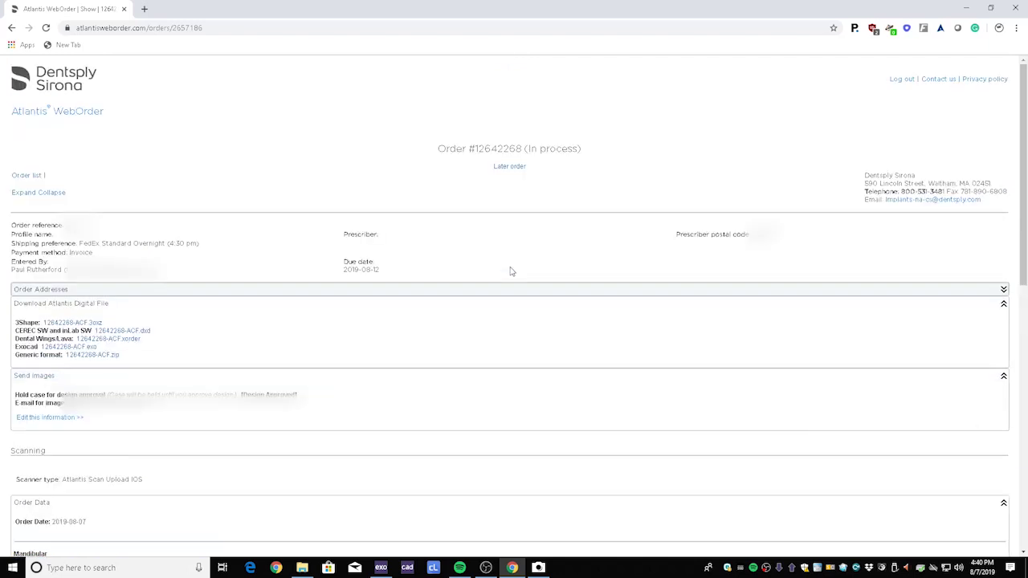
pyautogui.scroll(-2, 510, 272)
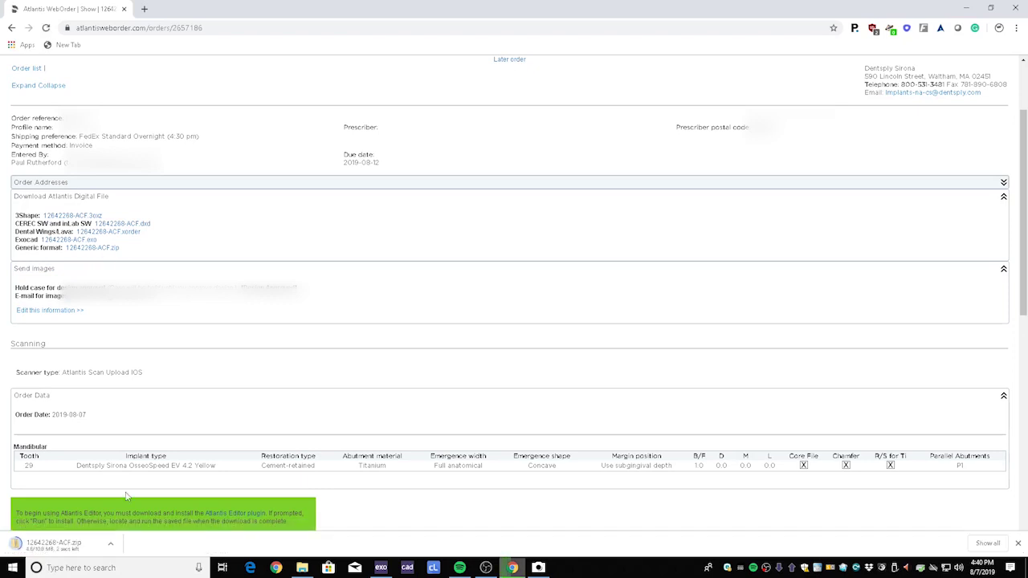
# Choose the client and patient for the new DentalDB job
pyautogui.click(381, 568)
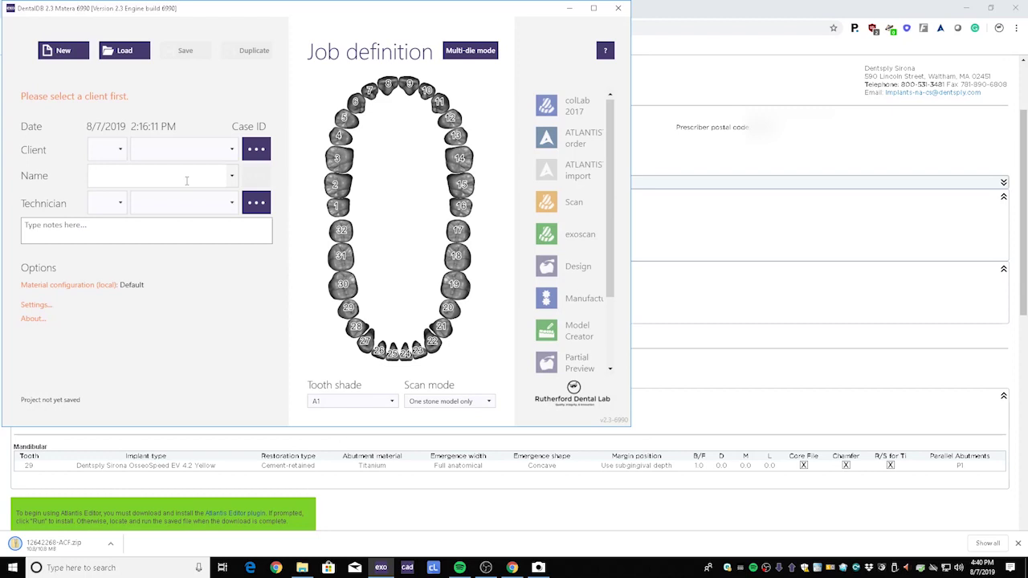
pyautogui.click(94, 147)
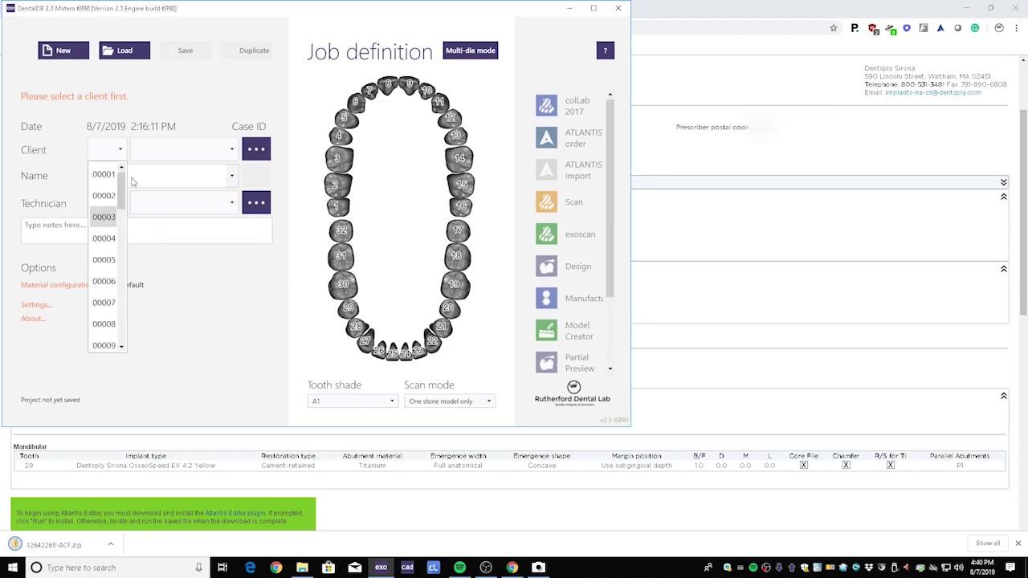
pyautogui.click(133, 178)
pyautogui.click(133, 178)
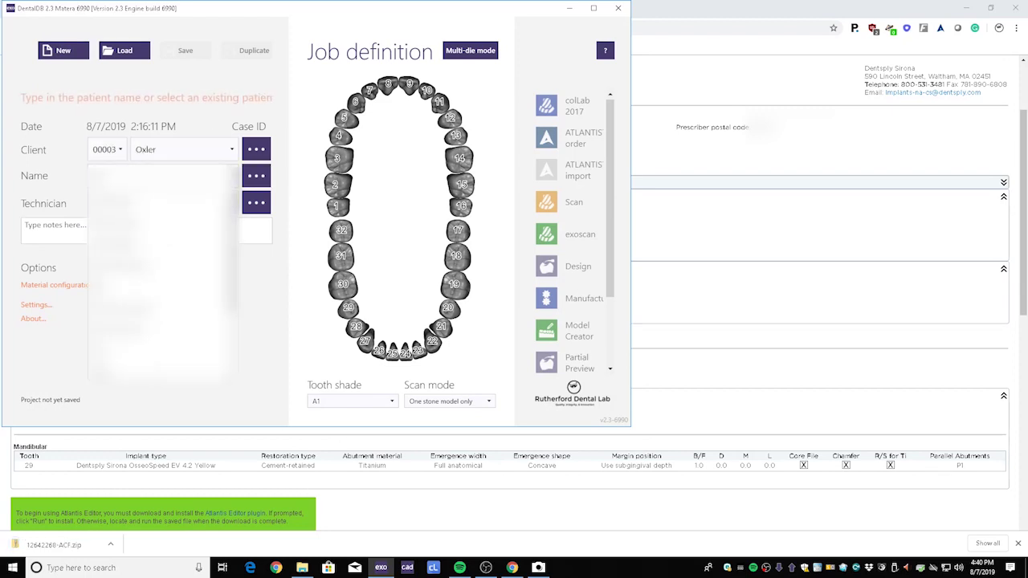
pyautogui.press('Return')
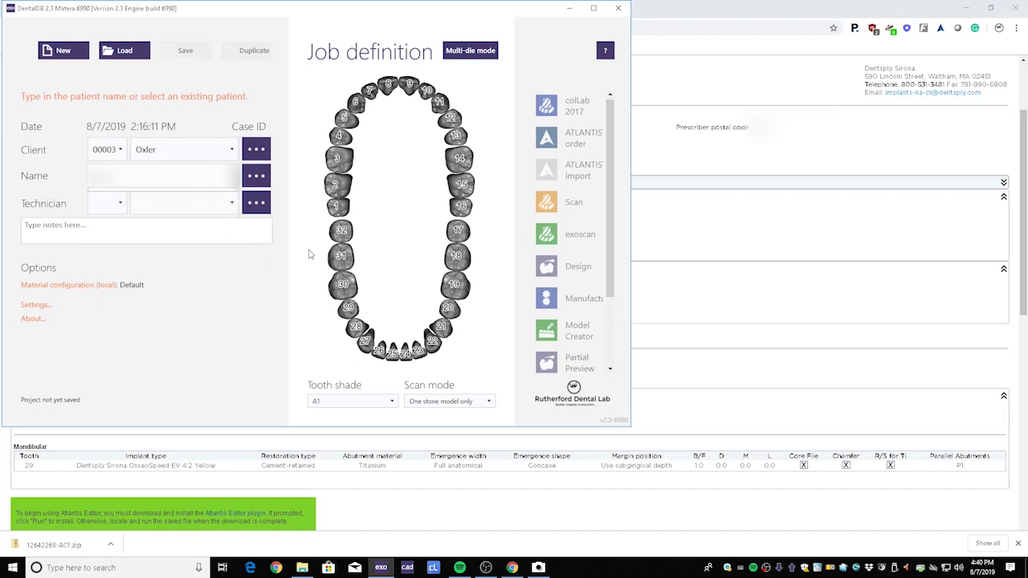
# Mark tooth 30 as adjacent and tooth 29 as a Zirconia anatomic crown
pyautogui.click(343, 286)
pyautogui.click(225, 473)
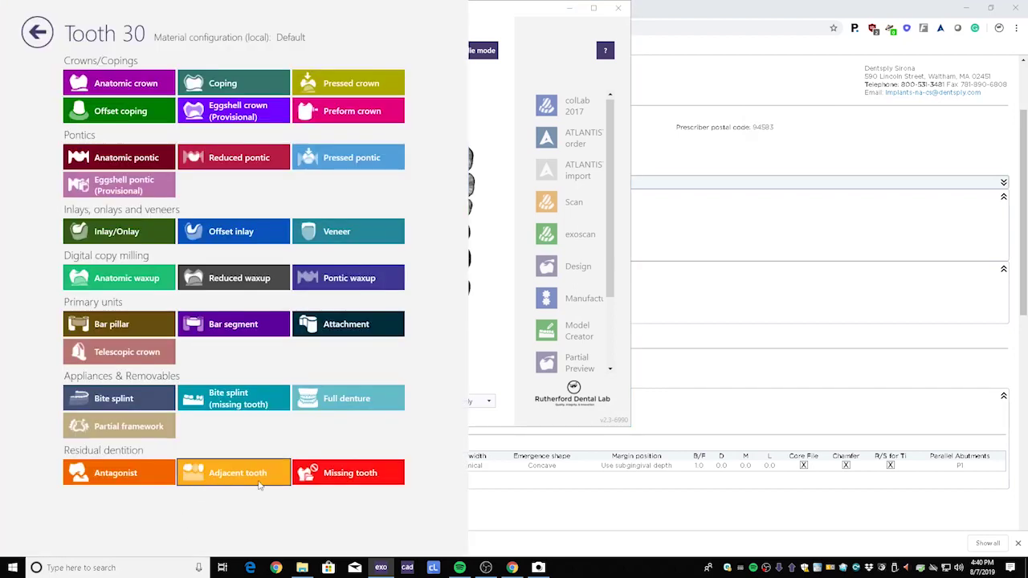
pyautogui.click(956, 514)
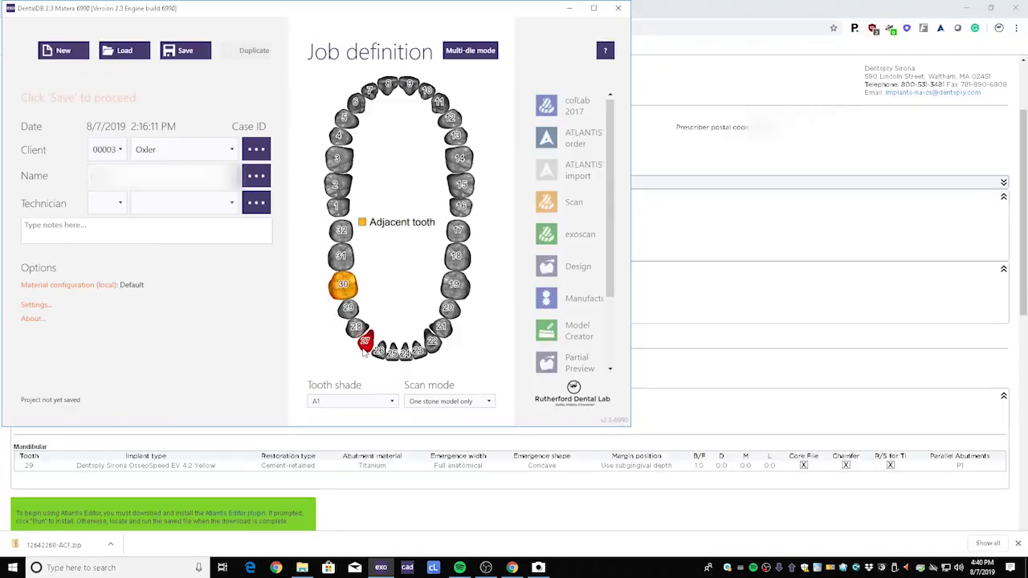
pyautogui.click(348, 308)
pyautogui.click(107, 75)
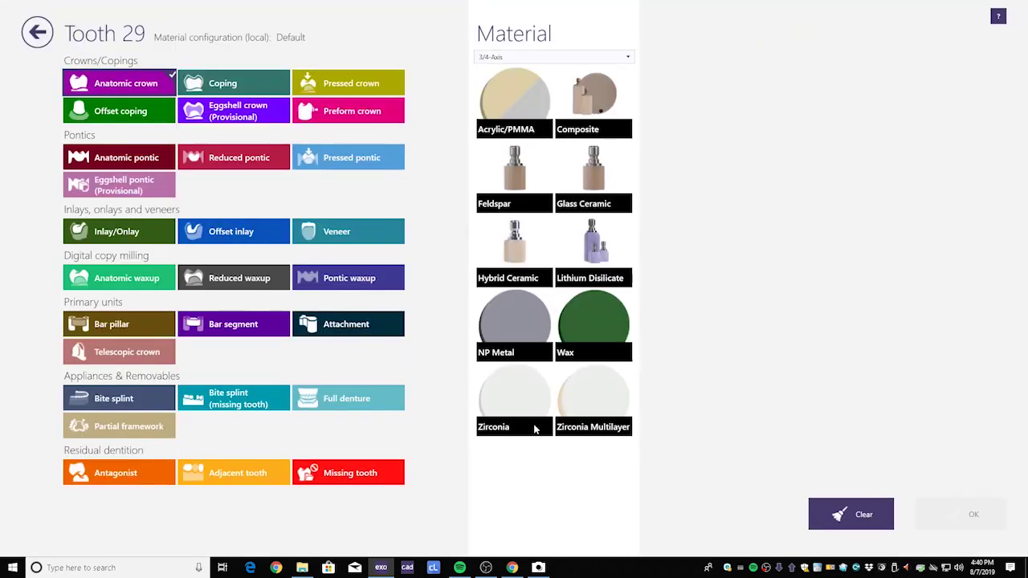
pyautogui.click(535, 430)
pyautogui.click(930, 523)
# Set tooth 2 as antagonist, choose two stone models in occlusion, and save the job
pyautogui.click(339, 186)
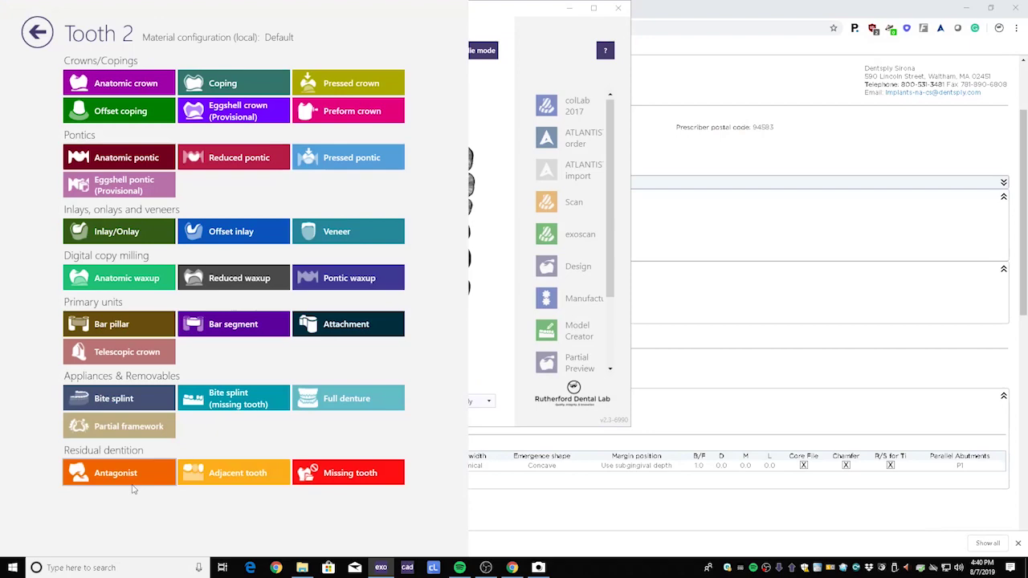
pyautogui.click(109, 479)
pyautogui.click(964, 518)
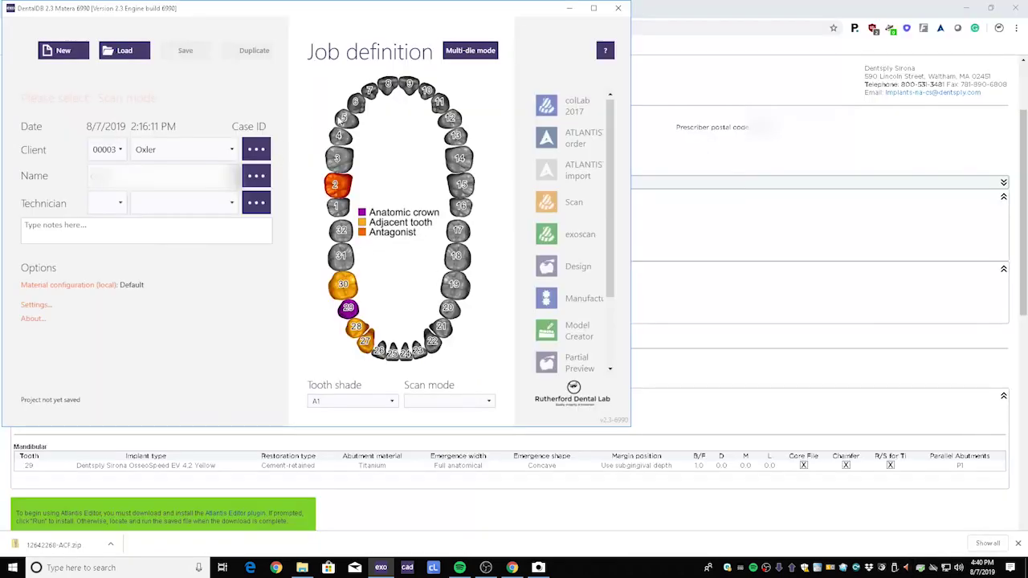
pyautogui.click(414, 400)
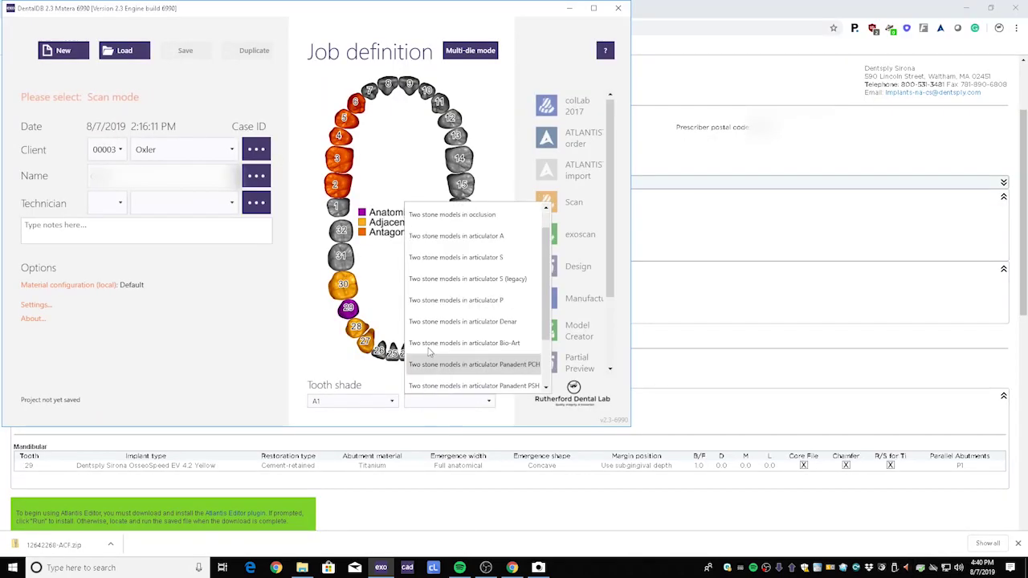
pyautogui.click(438, 230)
pyautogui.click(180, 52)
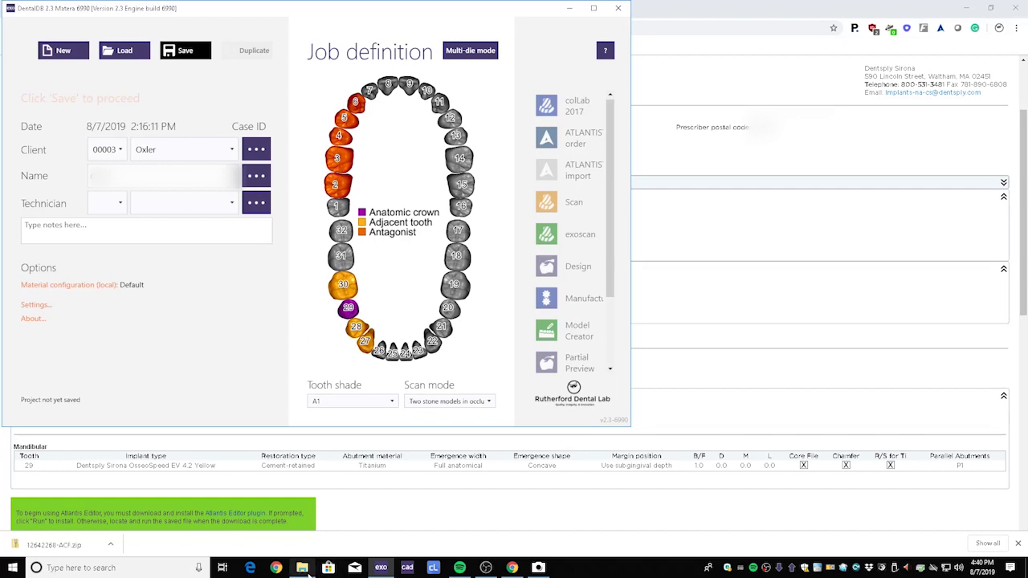
# Copy the four STL scan files from the downloaded zip in Downloads
pyautogui.click(302, 568)
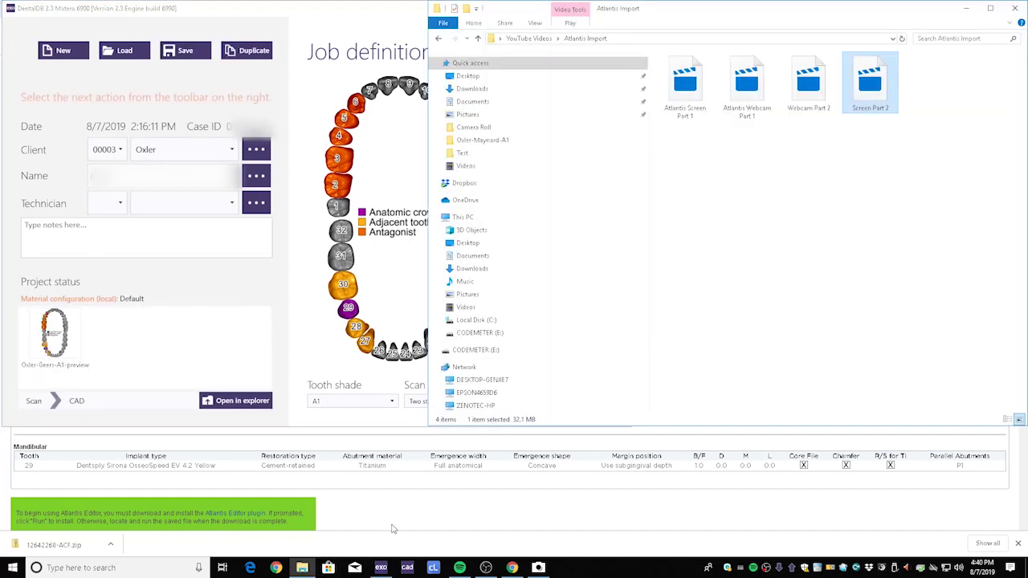
pyautogui.click(474, 89)
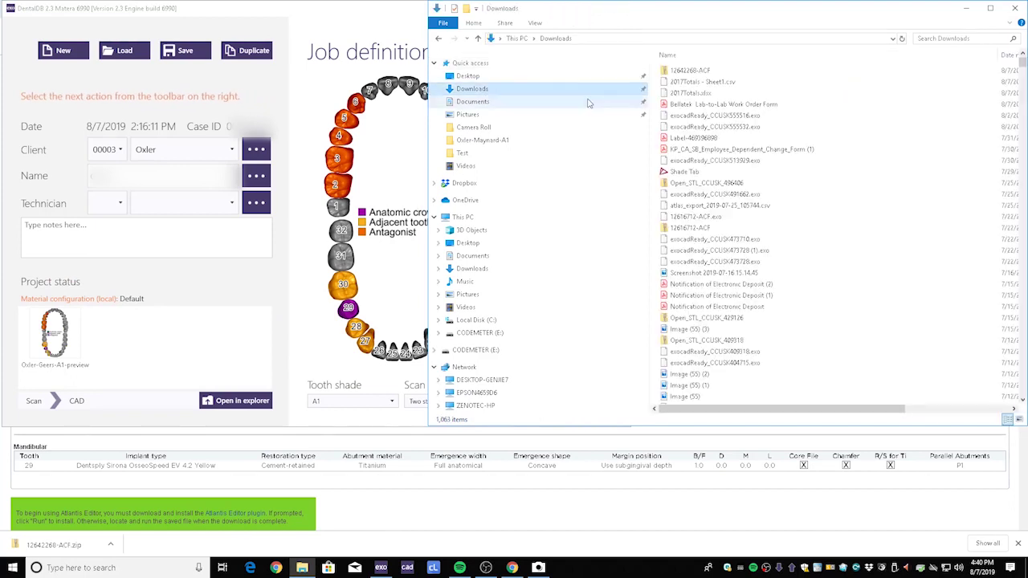
pyautogui.doubleClick(689, 70)
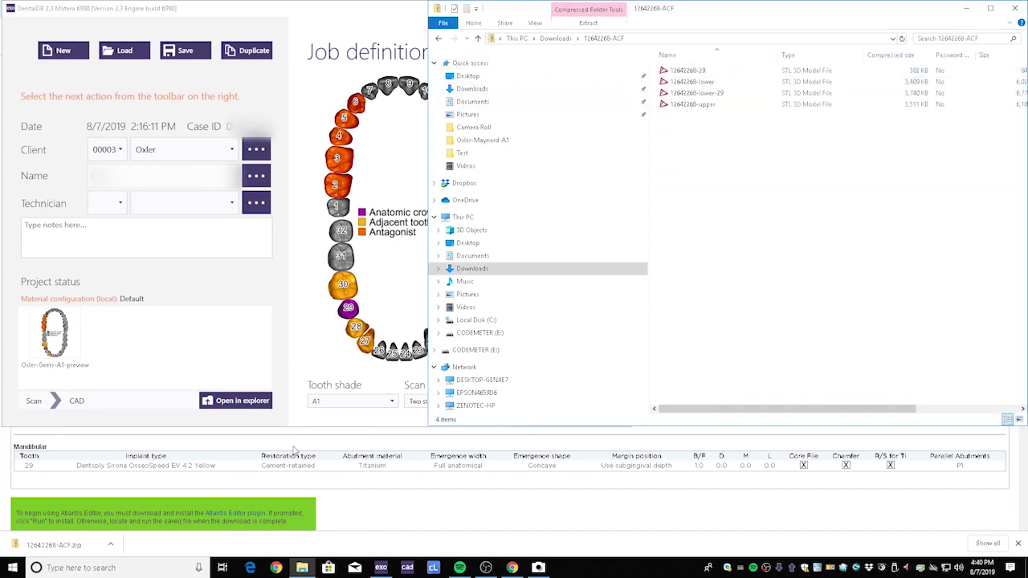
pyautogui.moveTo(699, 120); pyautogui.dragTo(682, 70)
pyautogui.rightClick(683, 71)
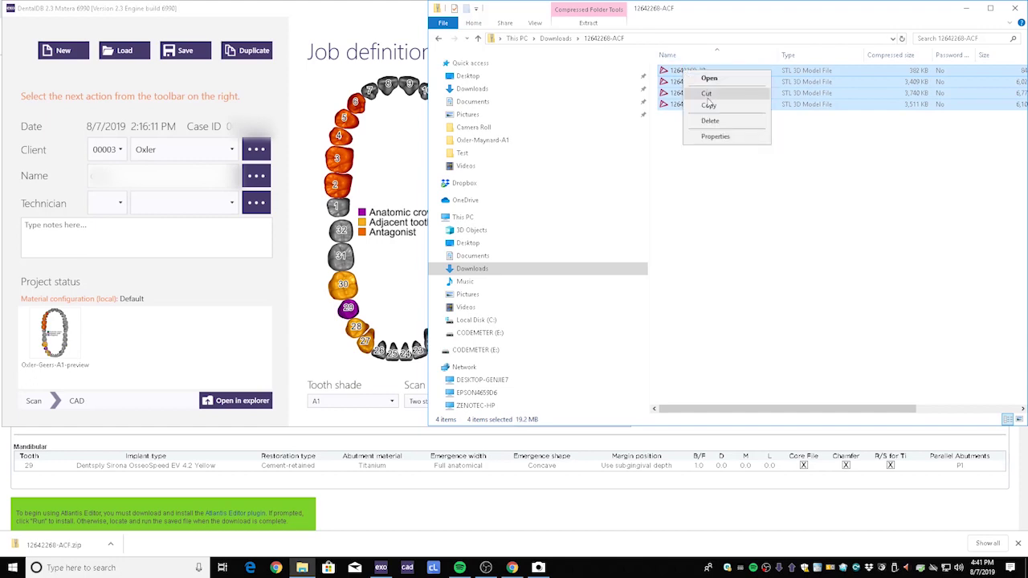
pyautogui.click(709, 105)
# Paste the STLs into the new job's CAD-Data folder, close Explorer, and start Design
pyautogui.click(554, 138)
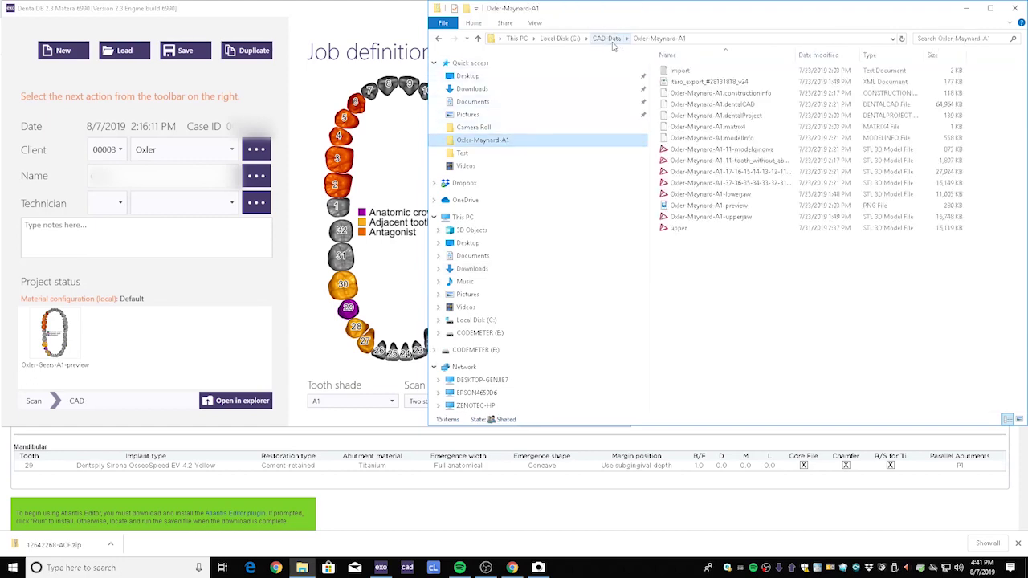
pyautogui.click(609, 37)
pyautogui.doubleClick(715, 121)
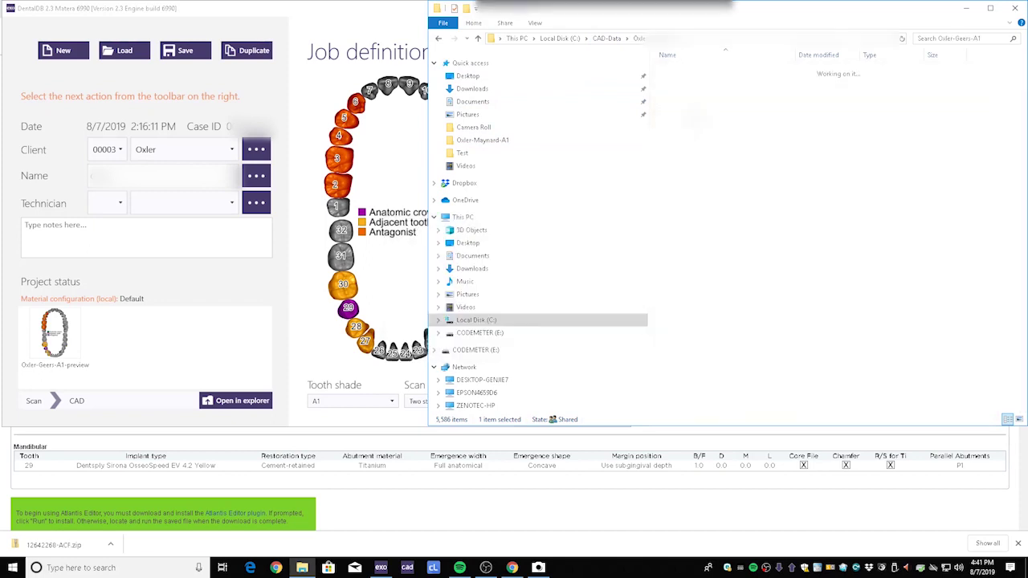
pyautogui.rightClick(693, 135)
pyautogui.click(784, 281)
pyautogui.rightClick(738, 242)
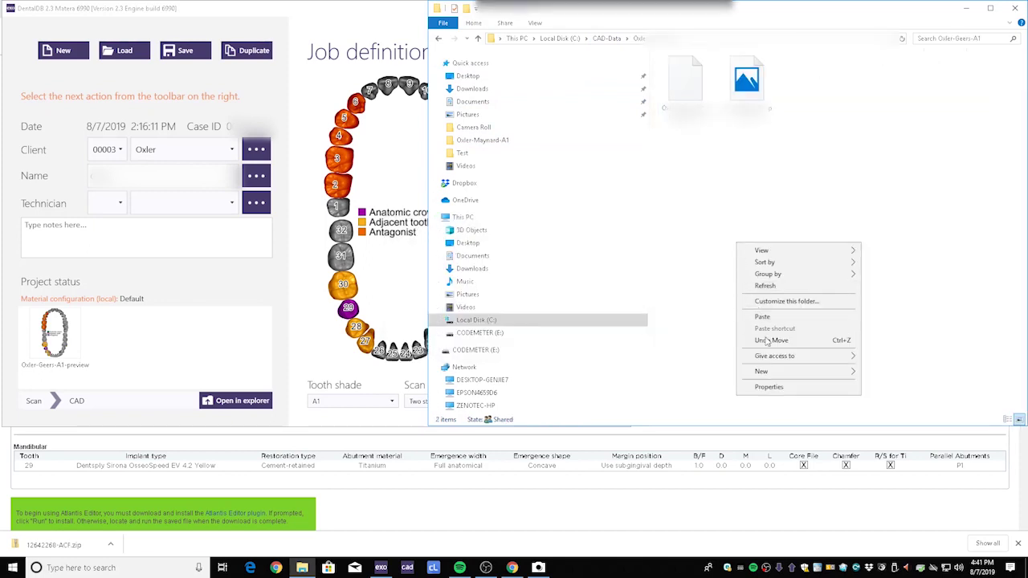
pyautogui.click(764, 317)
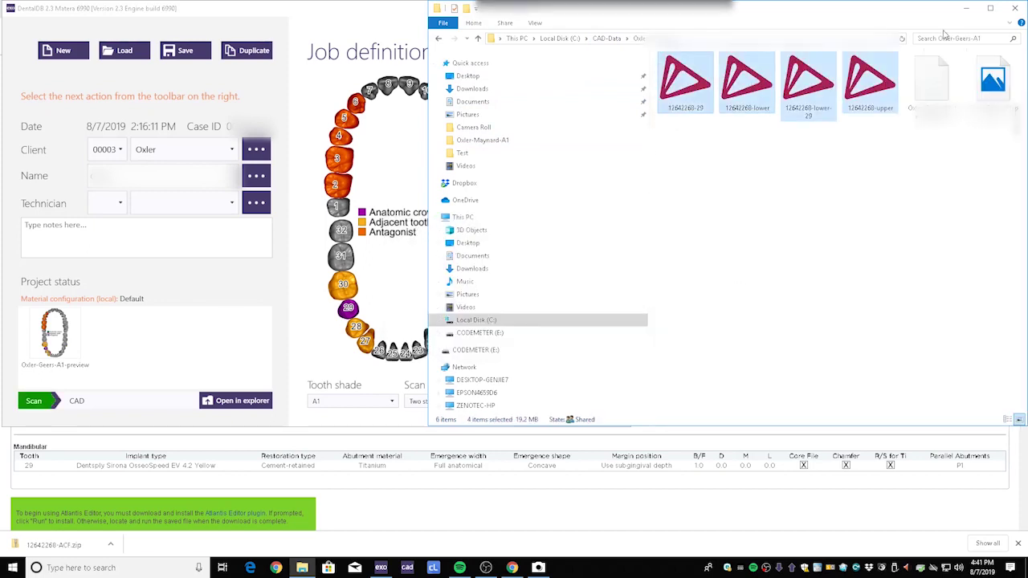
pyautogui.click(1015, 8)
pyautogui.click(572, 269)
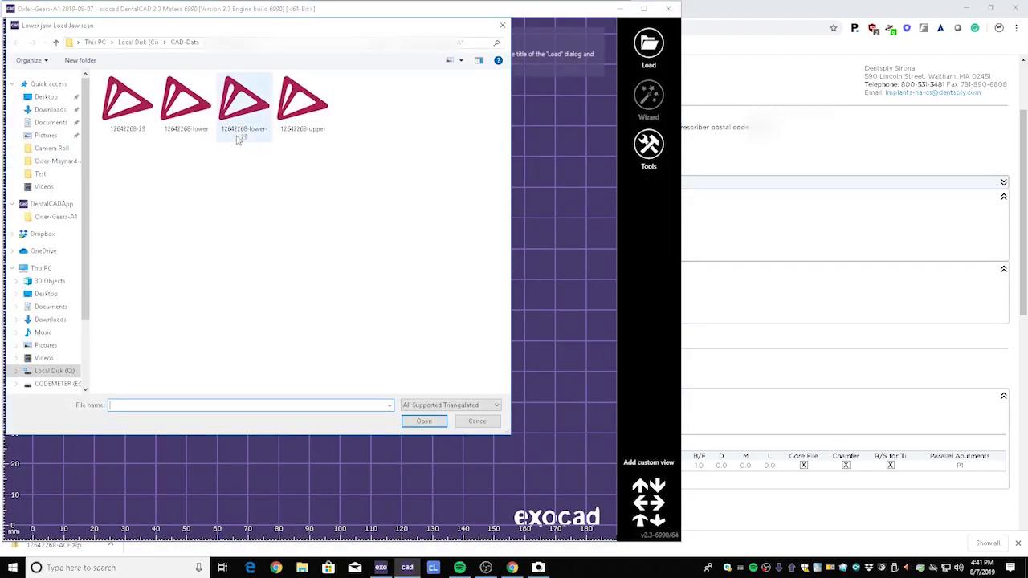
# Load the lower jaw STL and upper jaw STL as antagonist, then rotate toward the biting surface
pyautogui.doubleClick(240, 117)
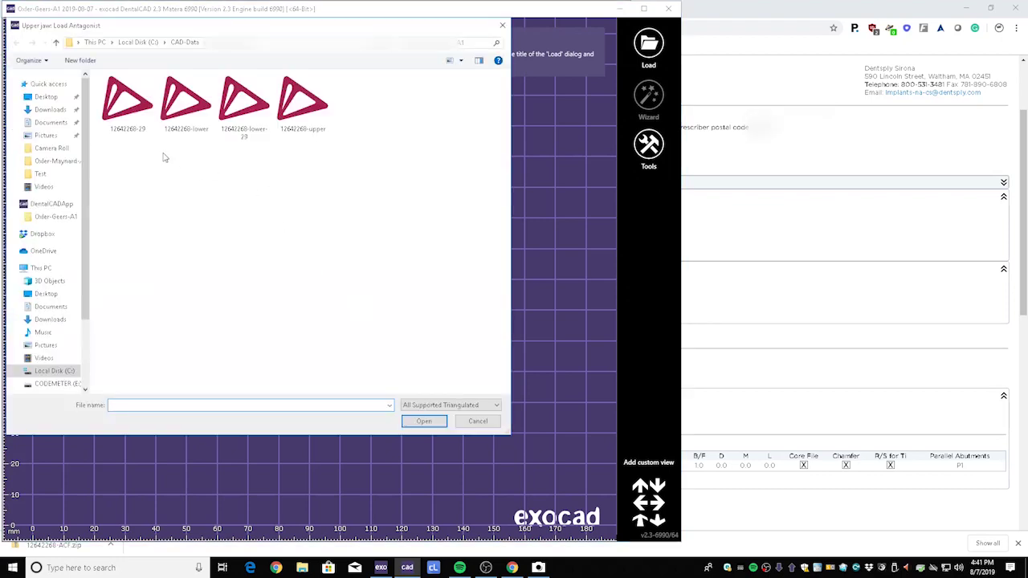
pyautogui.doubleClick(322, 103)
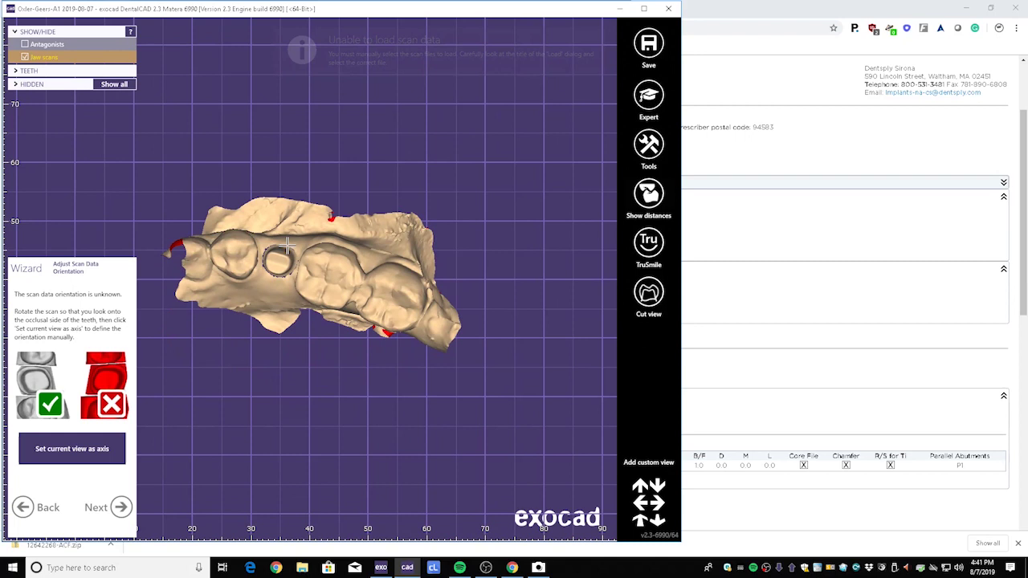
pyautogui.moveTo(319, 251); pyautogui.dragTo(245, 357, button='right')
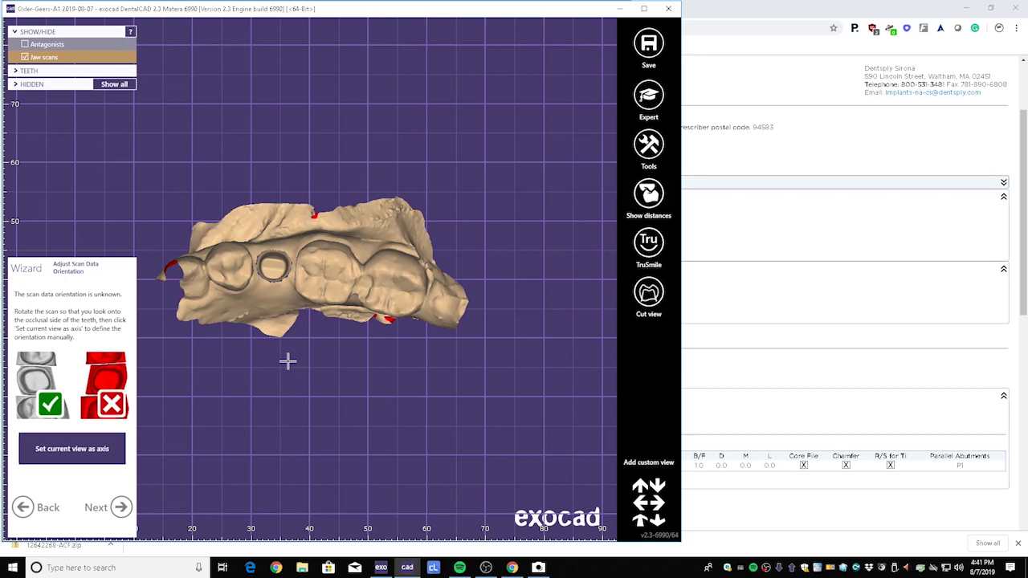